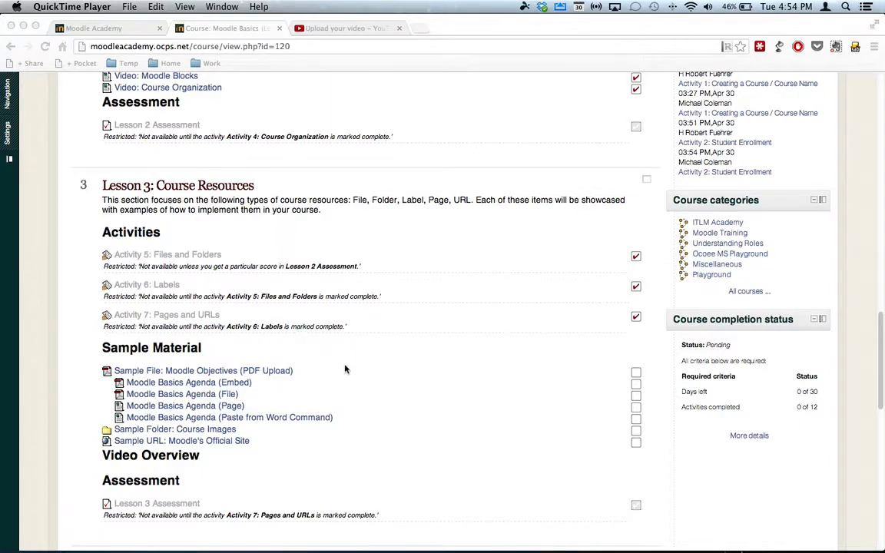
Step: Turn on editing for the Moodle Basics (Level 1) course
scroll(345, 370, down, 1)
scroll(342, 365, down, 1)
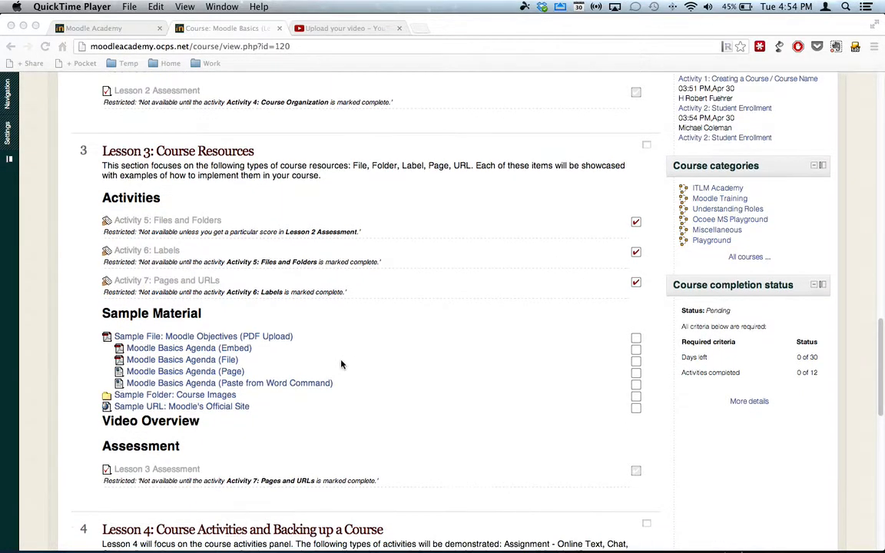
scroll(284, 357, down, 1)
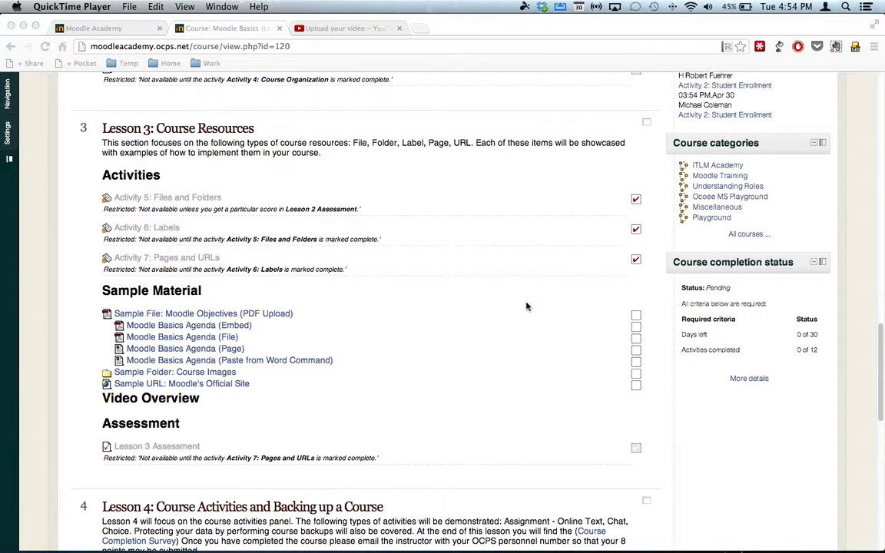
scroll(529, 304, up, 20)
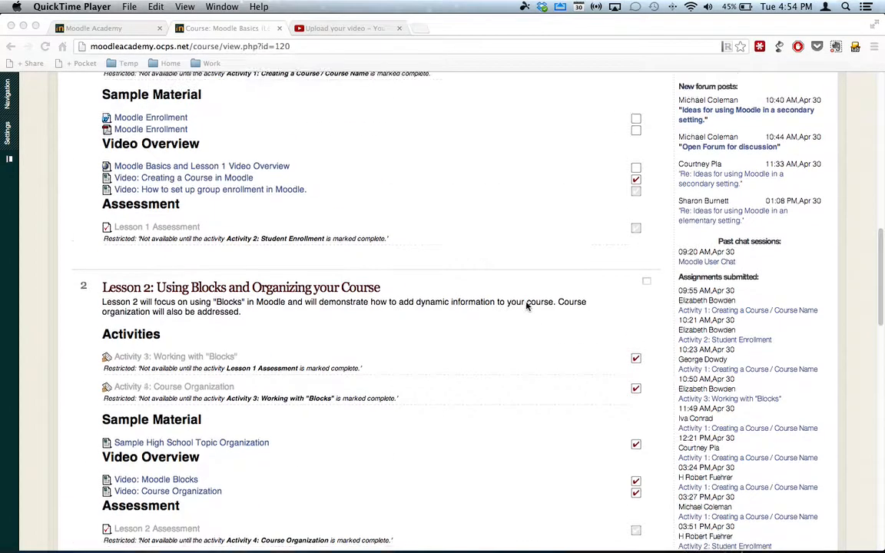
scroll(722, 202, up, 3)
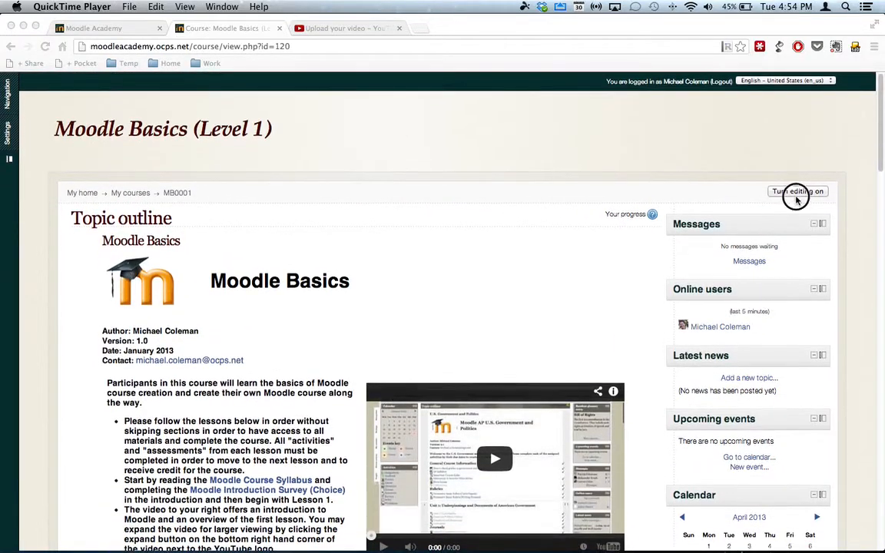
click(801, 192)
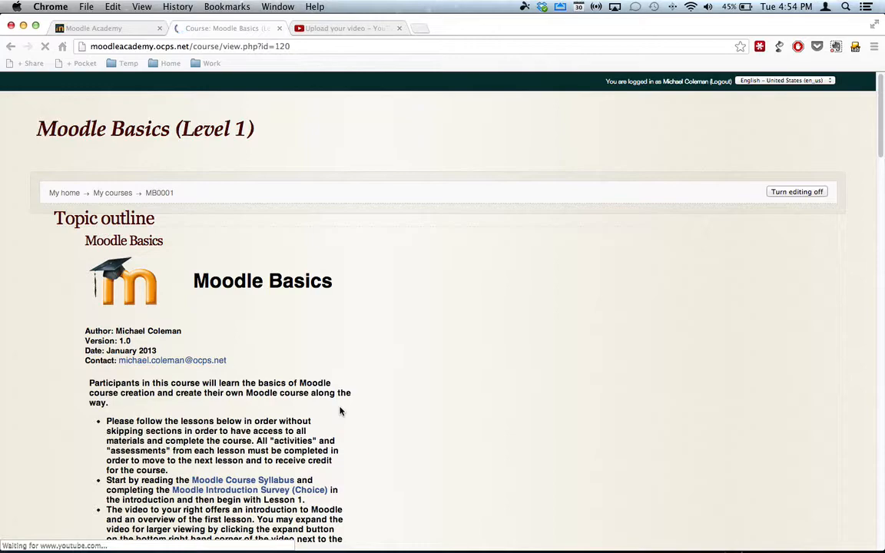
Step: Start adding a File resource to Lesson 1: Creating a Course / Basic Course Settings
scroll(341, 411, down, 6)
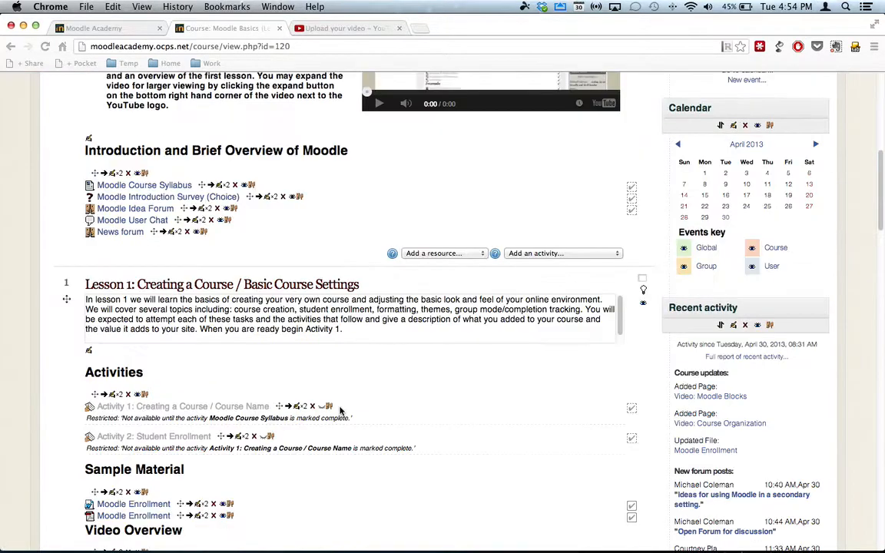
scroll(340, 410, down, 3)
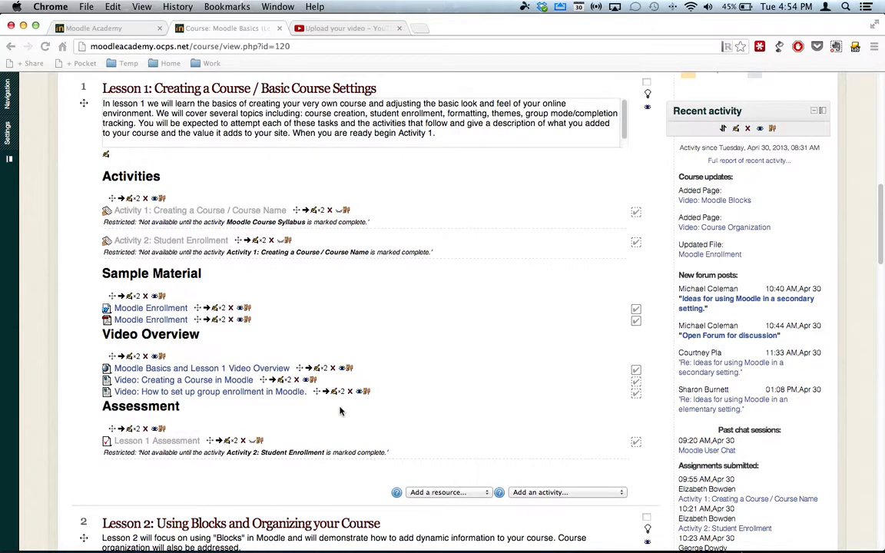
scroll(340, 411, down, 2)
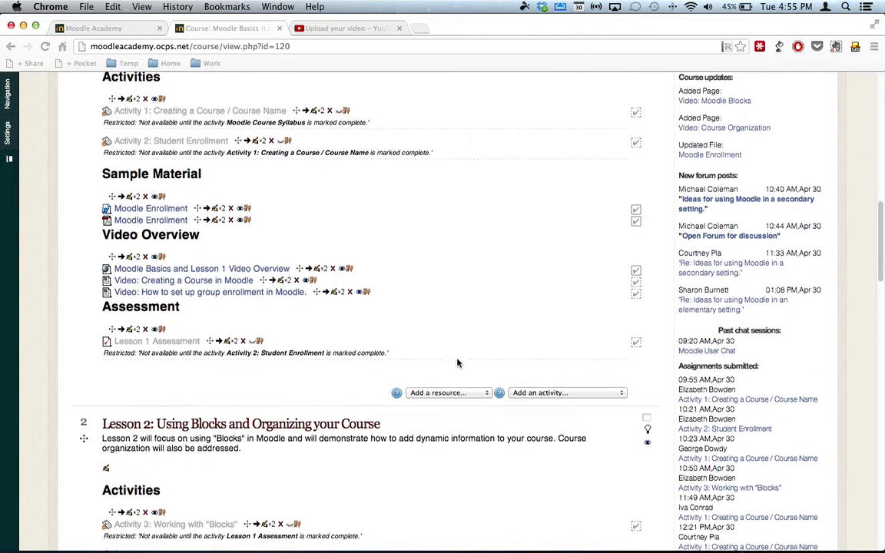
scroll(453, 358, up, 1)
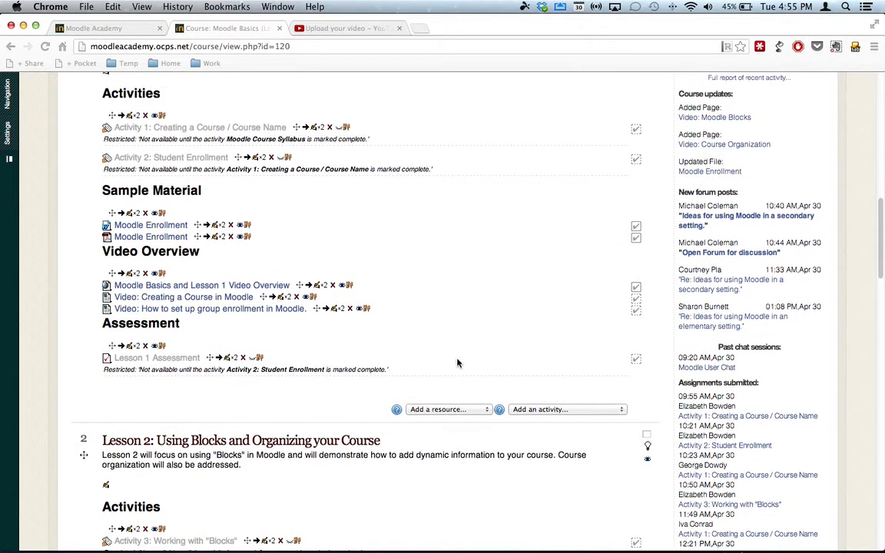
click(486, 410)
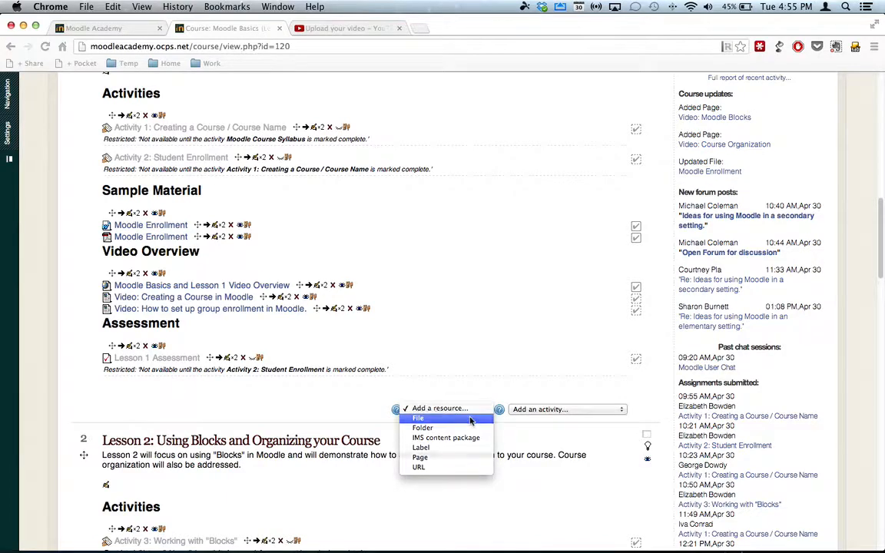
click(470, 420)
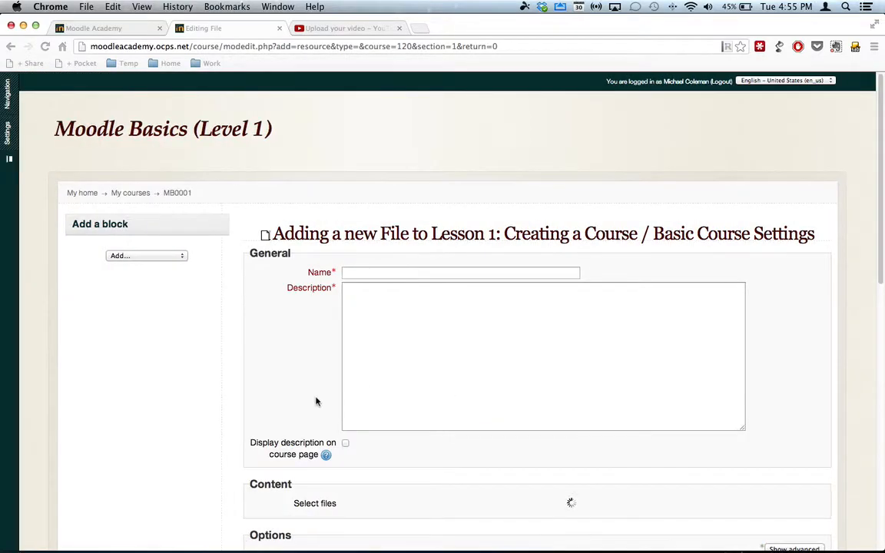
Step: Name the new file resource "Test Document" and use the same text as its description
scroll(247, 404, down, 1)
scroll(247, 404, down, 1)
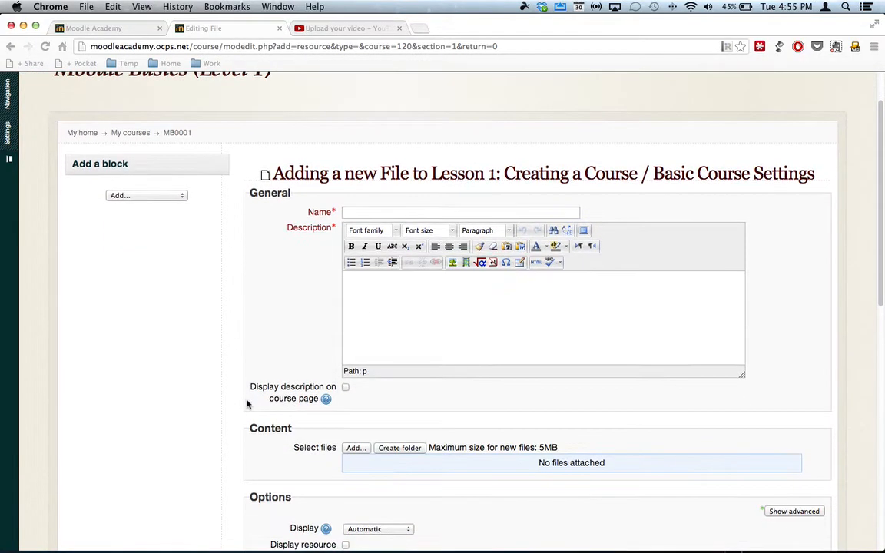
click(400, 215)
text(Tesgt )
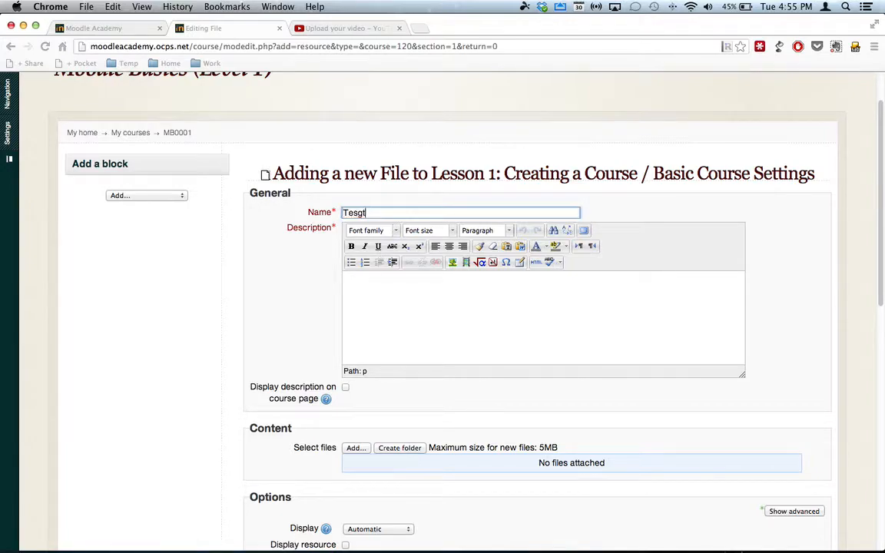
text(Docume)
drag(413, 213, 335, 211)
key(ctrl+c)
click(347, 282)
key(ctrl+v)
Step: Choose Moodle Enrollment.doc from the Desktop as the file to upload for the resource's content
scroll(392, 315, down, 3)
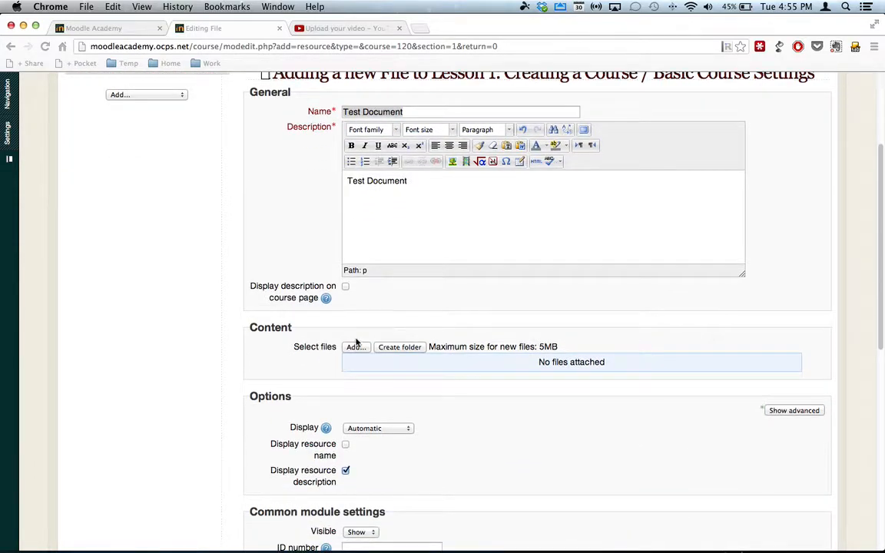
scroll(282, 322, down, 1)
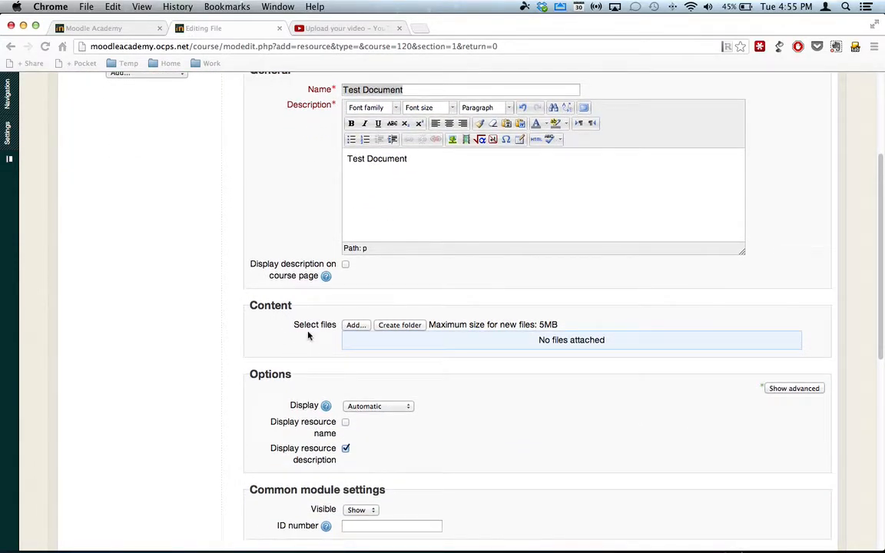
click(356, 329)
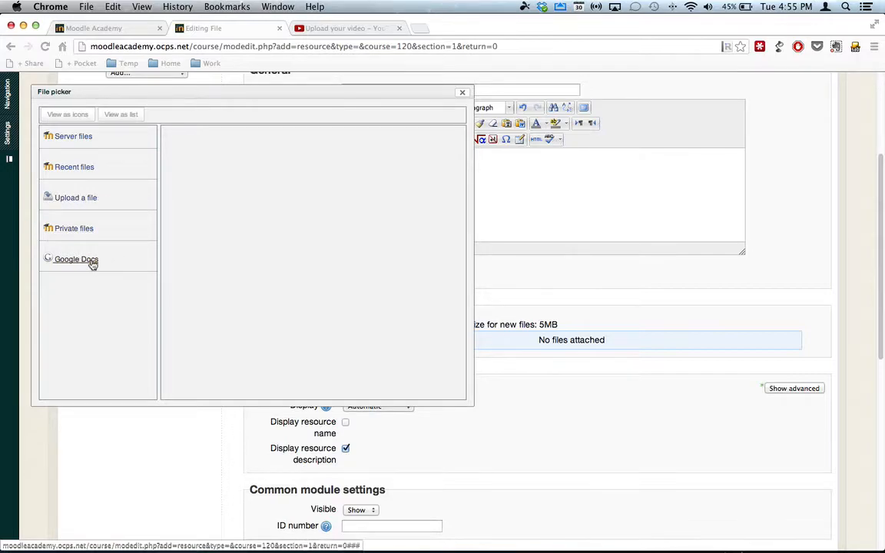
click(73, 201)
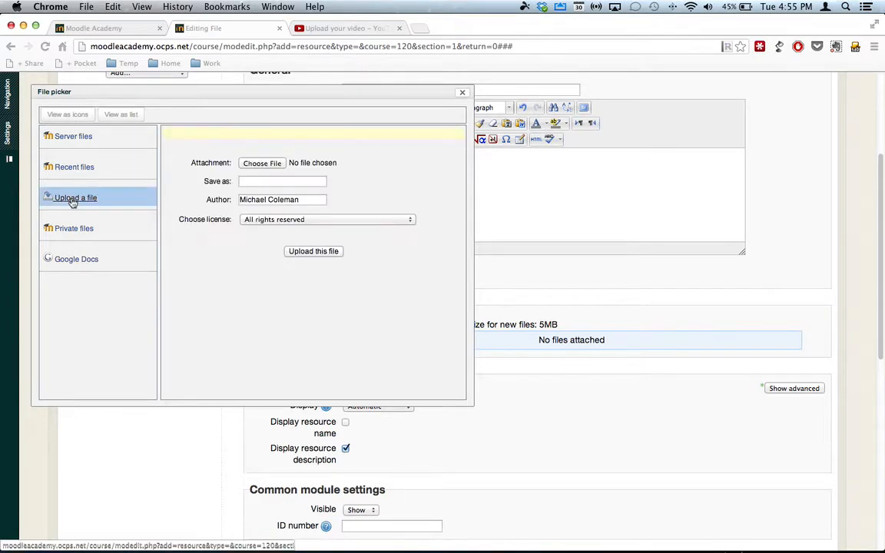
click(263, 162)
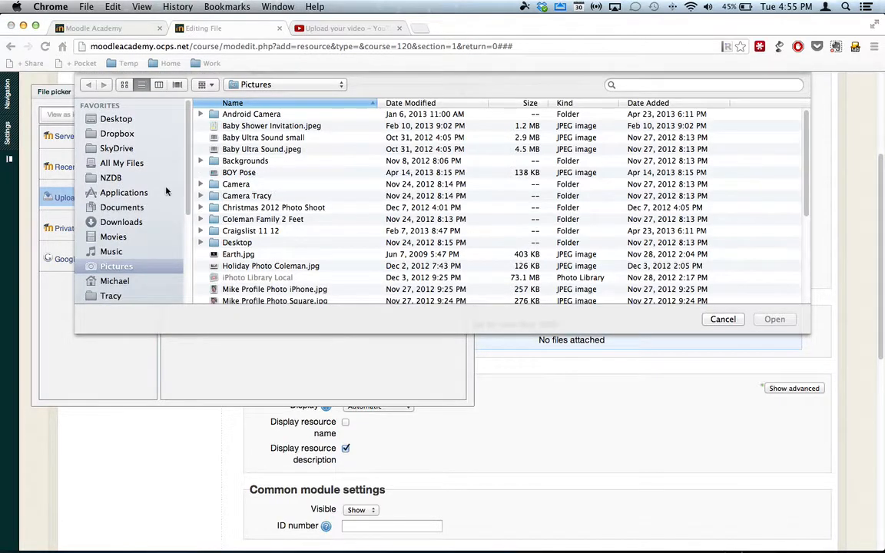
click(135, 192)
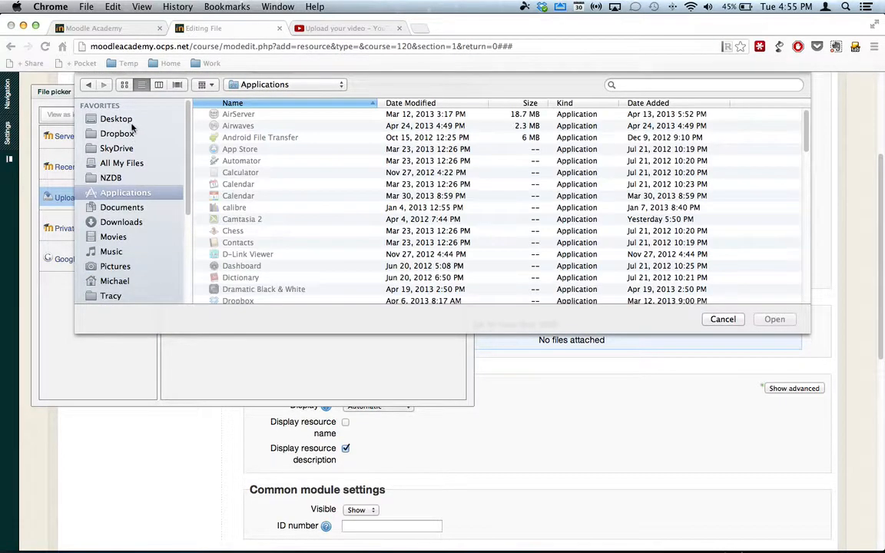
click(124, 119)
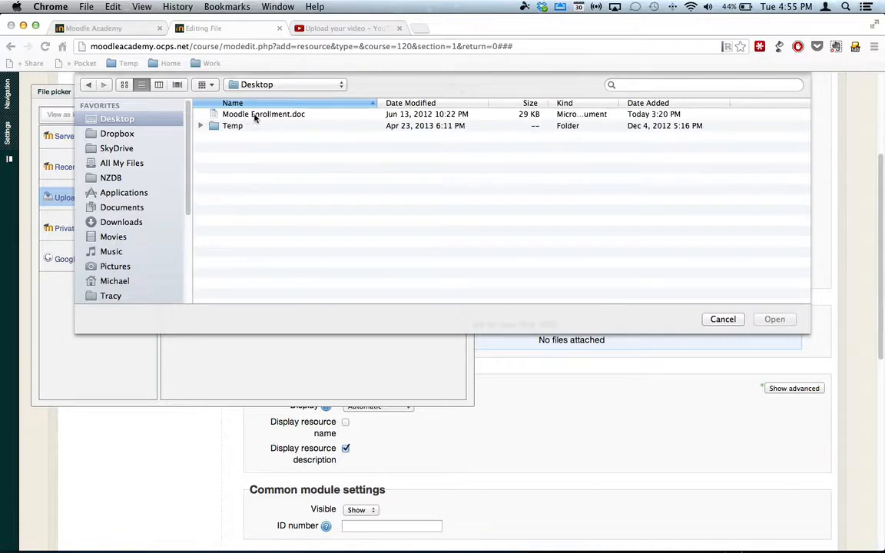
click(255, 115)
click(772, 319)
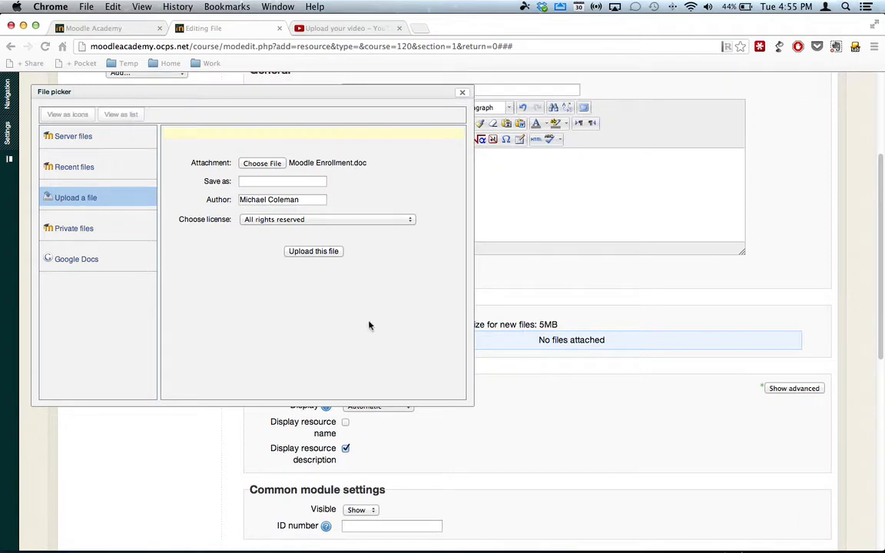
Step: Set the uploaded file's save name to ME and upload it to the resource
click(306, 179)
text(ME)
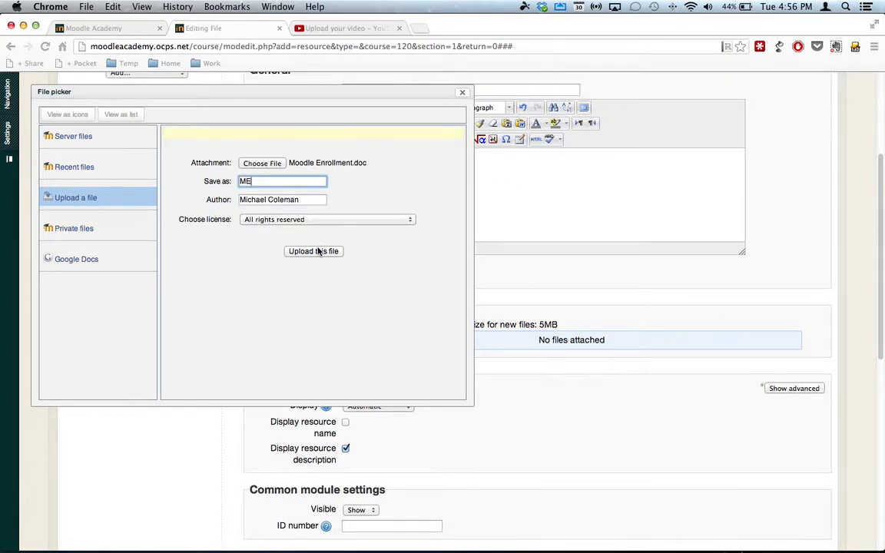
click(318, 251)
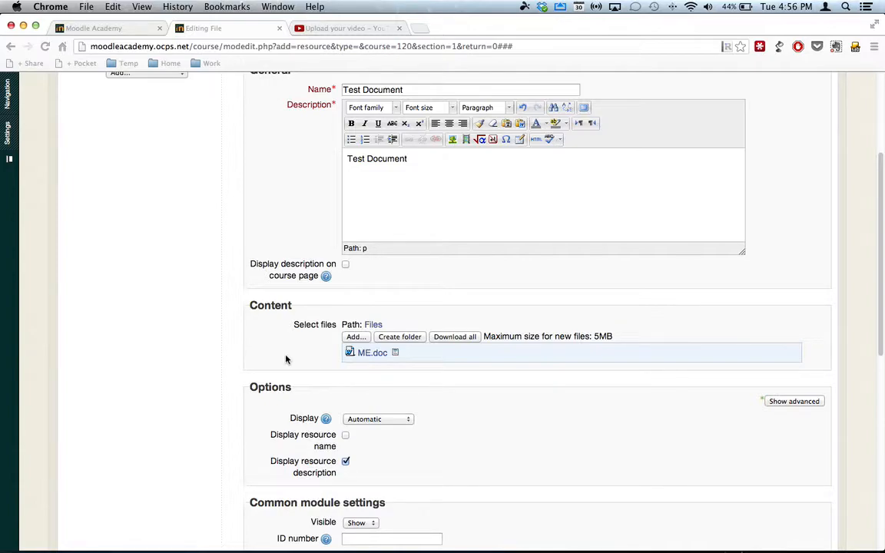
Step: Keep the resource's display option on Automatic, save the file resource and return to the course
scroll(286, 359, down, 2)
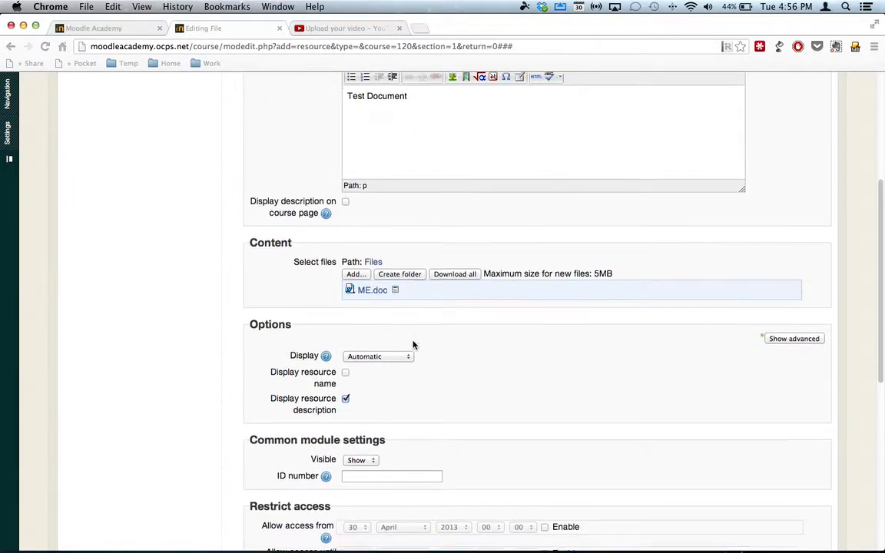
scroll(412, 343, down, 3)
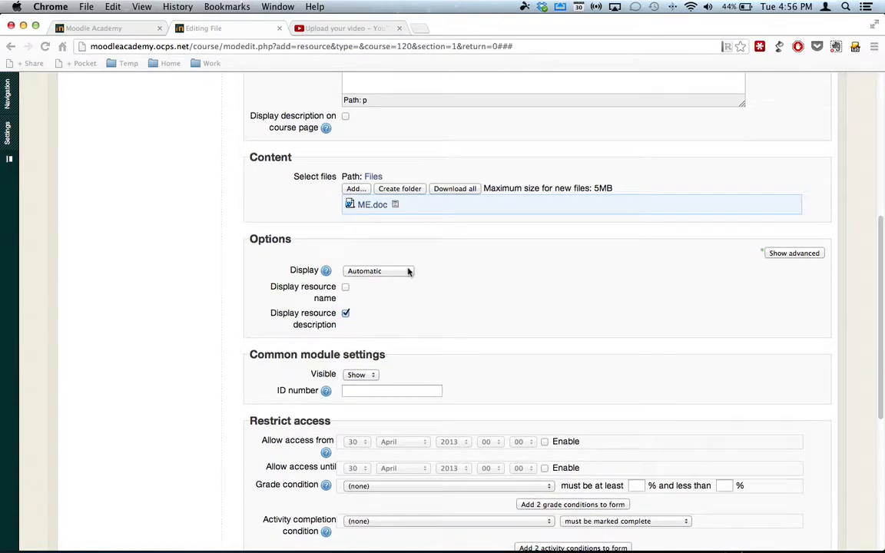
click(409, 272)
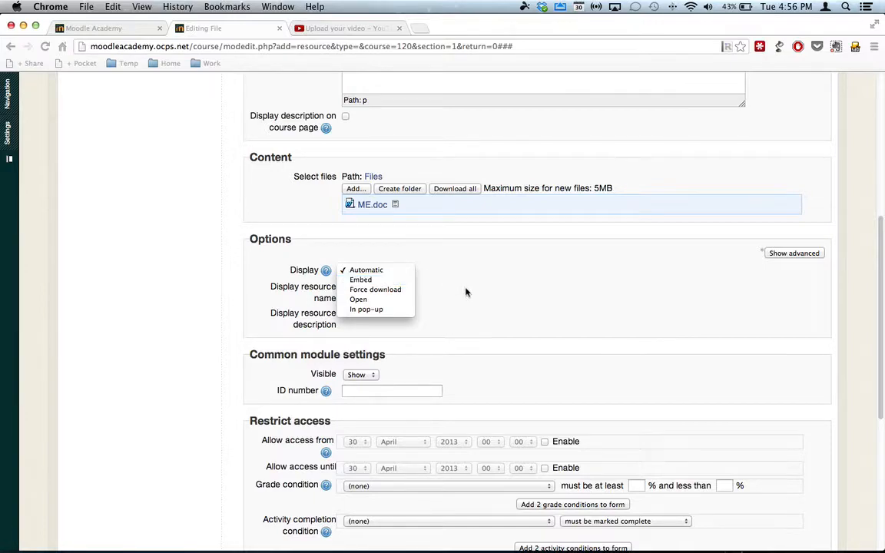
click(466, 292)
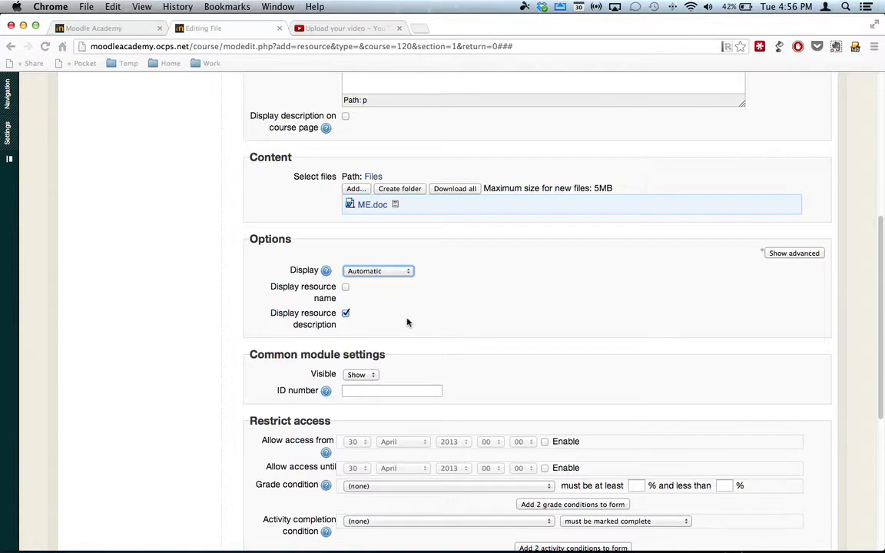
scroll(407, 323, down, 8)
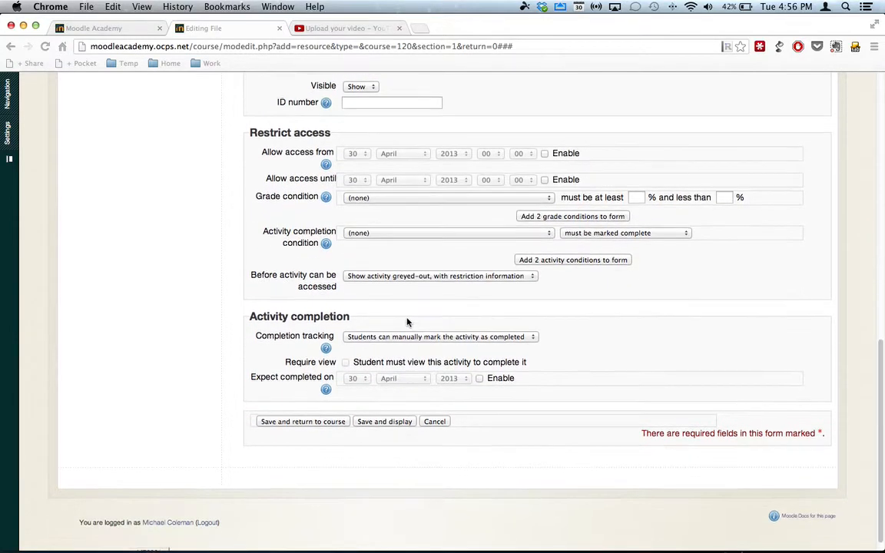
scroll(409, 322, down, 1)
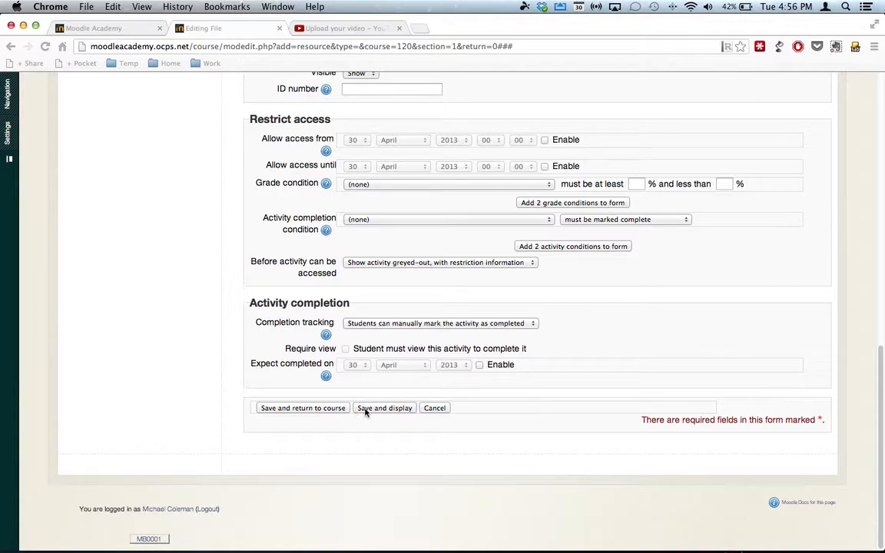
click(334, 411)
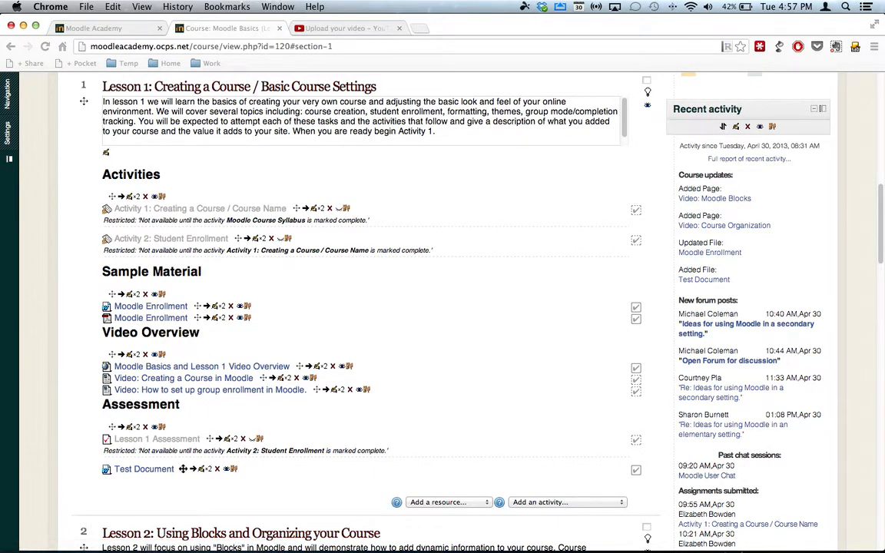
Step: Move Test Document to the end of Lesson 3's Sample Material and download its file to the Desktop as ME
scroll(165, 420, down, 5)
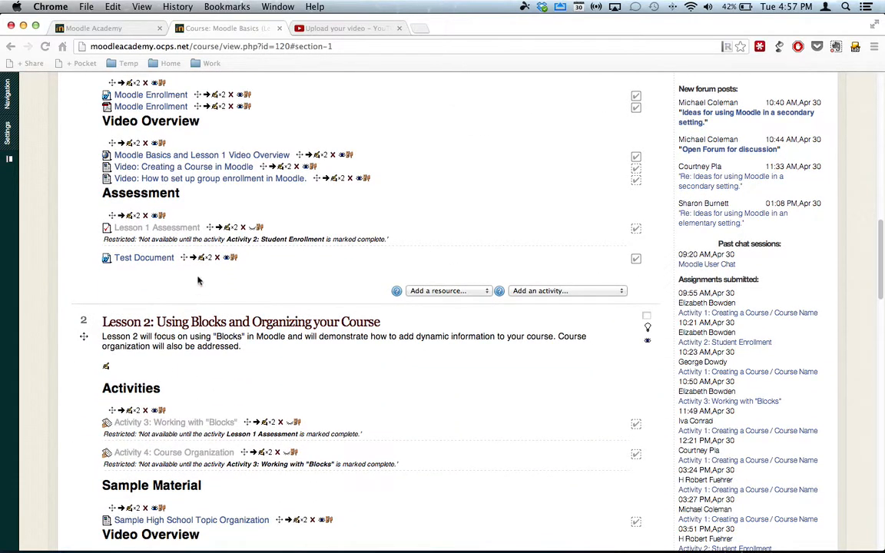
scroll(184, 258, down, 2)
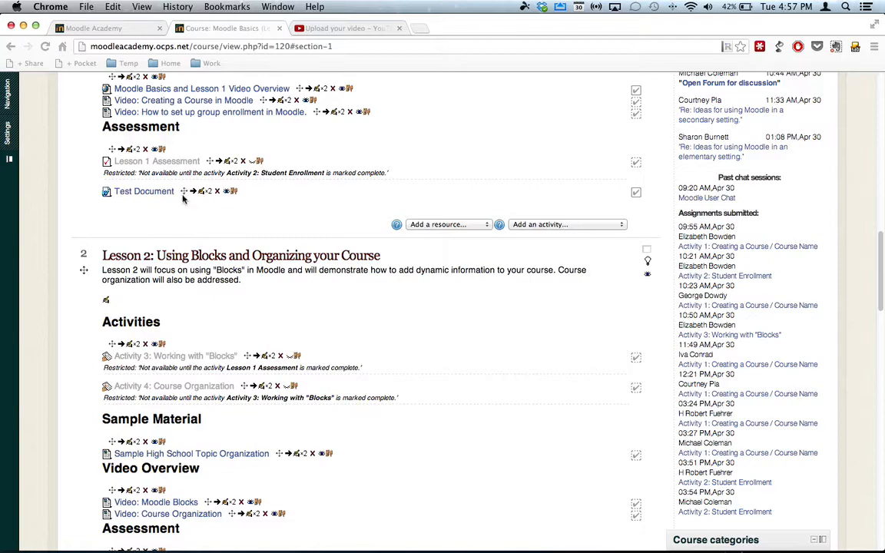
drag(186, 191, 253, 258)
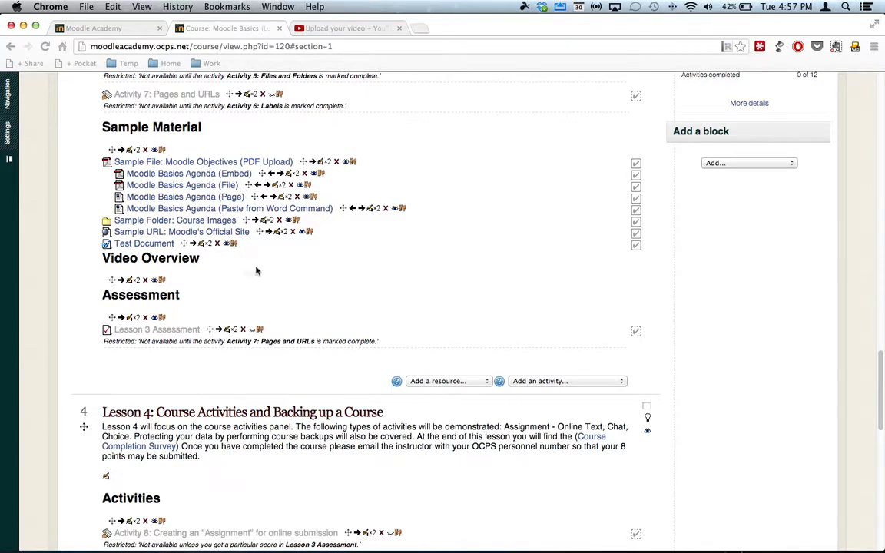
click(145, 243)
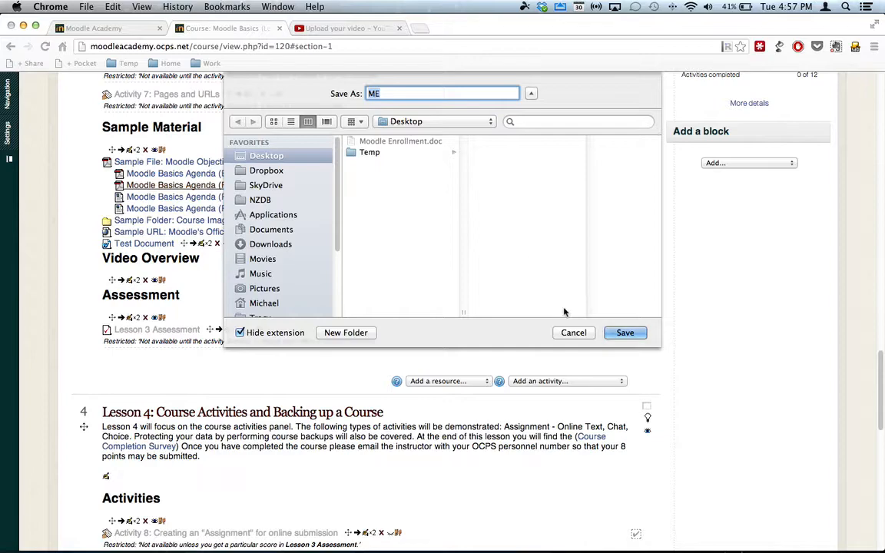
click(619, 332)
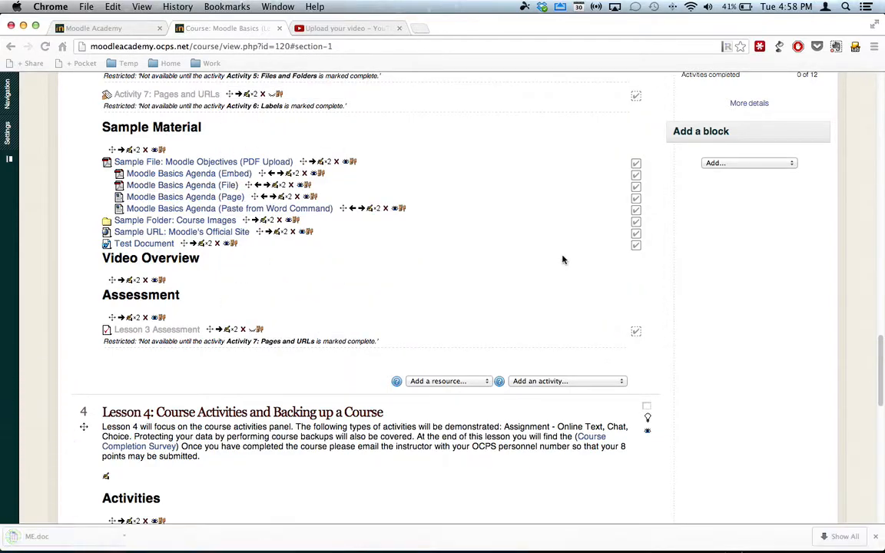
Step: Preview the downloaded ME.doc on the Desktop to check its content, and return to the course page
key(F11)
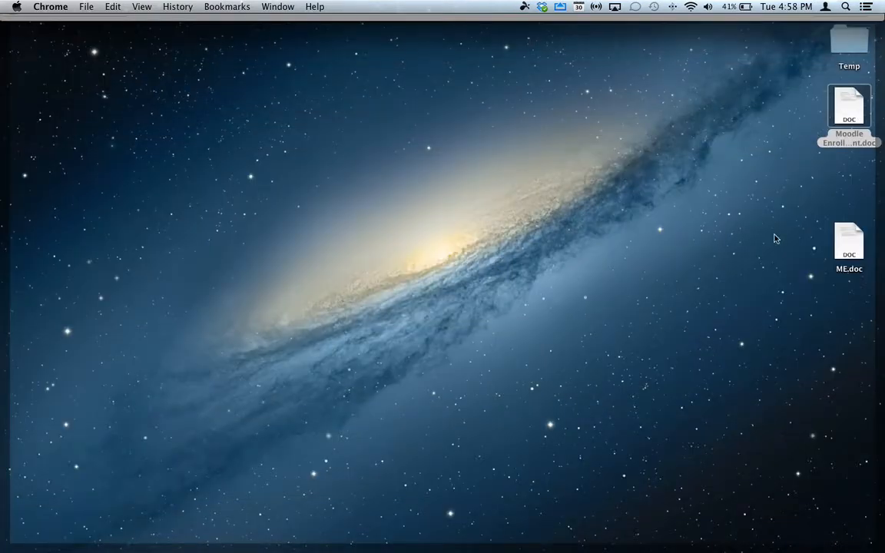
click(847, 244)
key(space)
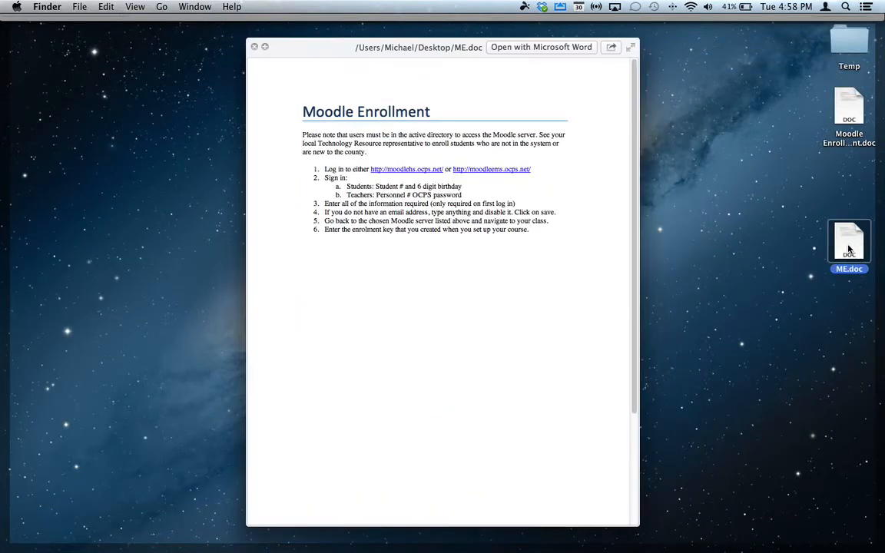
key(space)
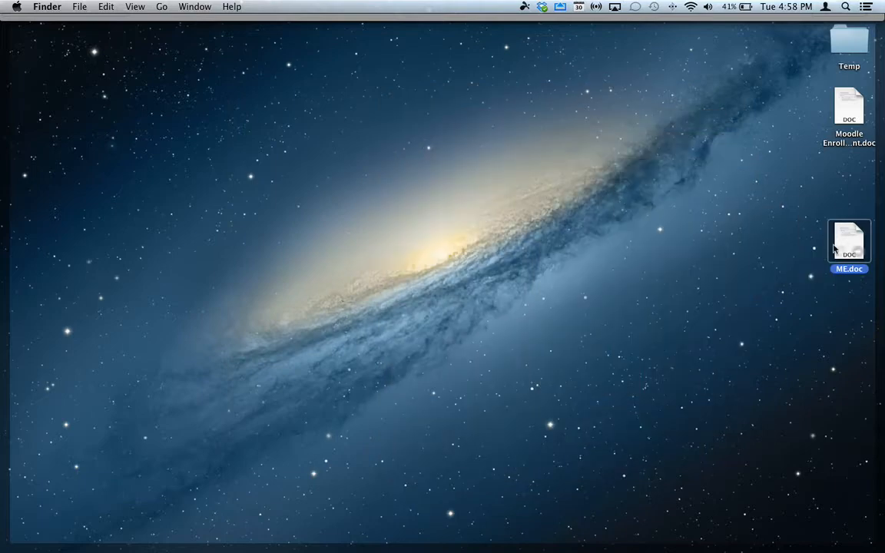
click(662, 252)
key(F11)
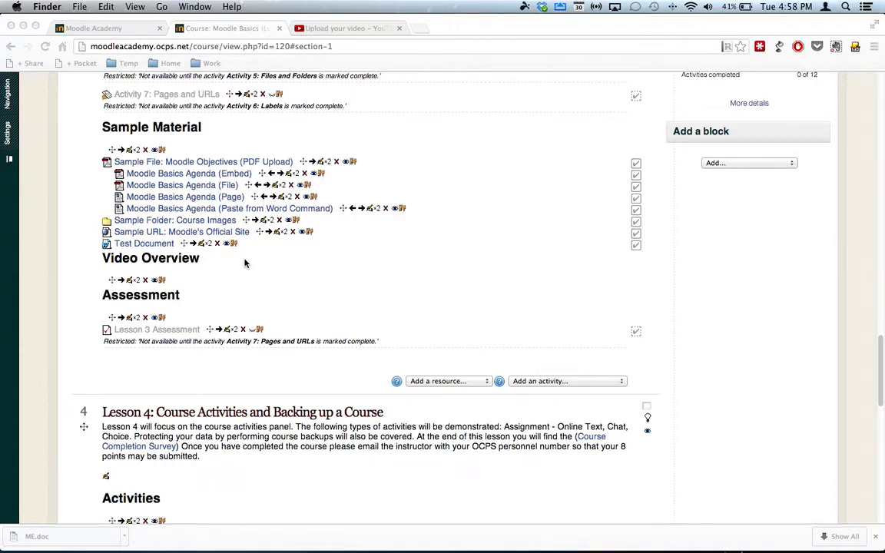
Step: Open the Moodle Basics Agenda (Embed) resource in Lesson 3's Sample Material and view its embedded document
click(211, 177)
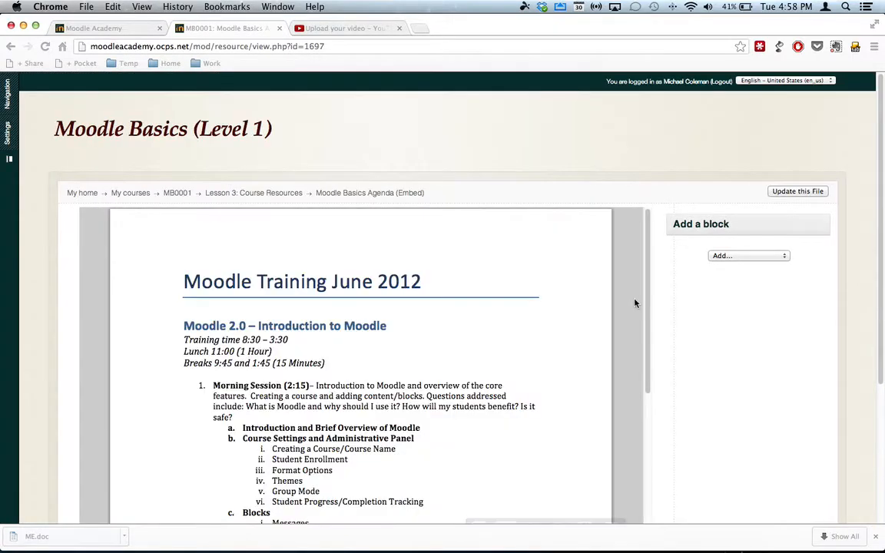
scroll(663, 357, down, 1)
scroll(663, 356, down, 4)
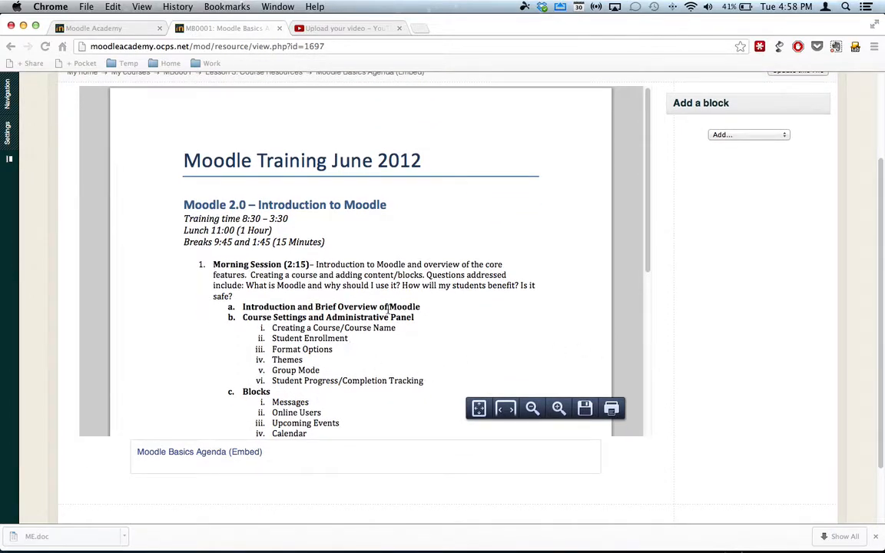
right_click(392, 311)
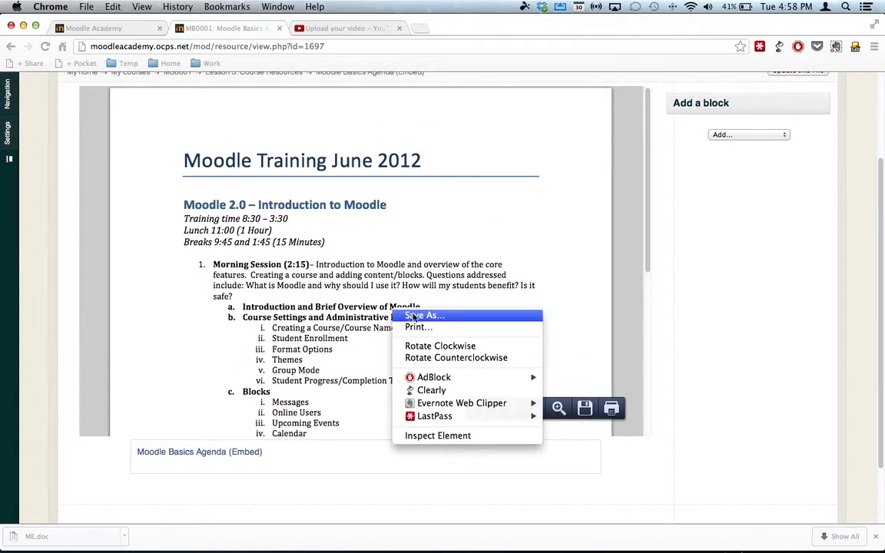
click(414, 317)
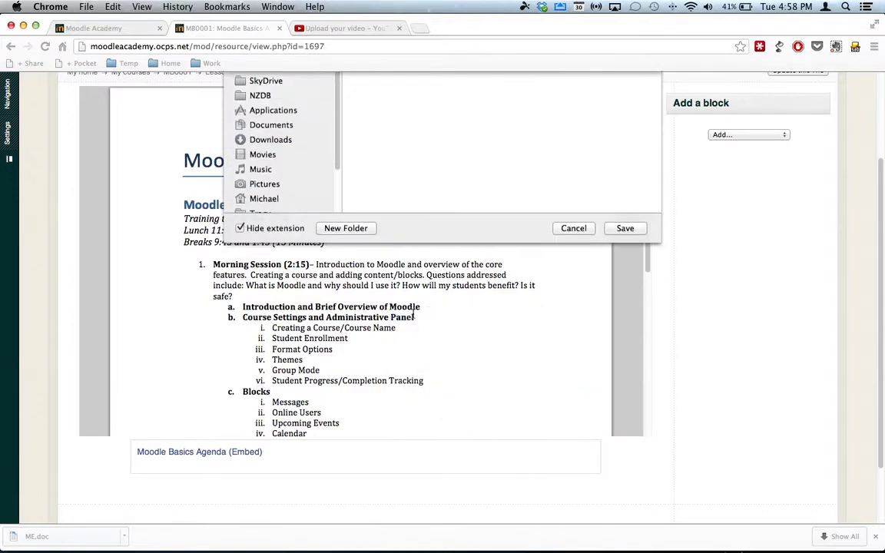
click(579, 333)
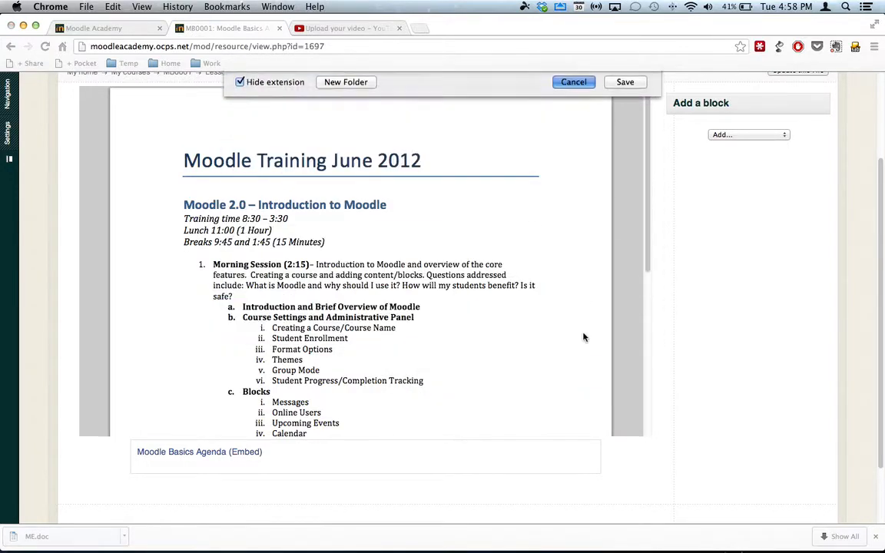
Step: Read through the embedded Moodle training agenda from its heading to the end of the afternoon session
scroll(398, 299, down, 2)
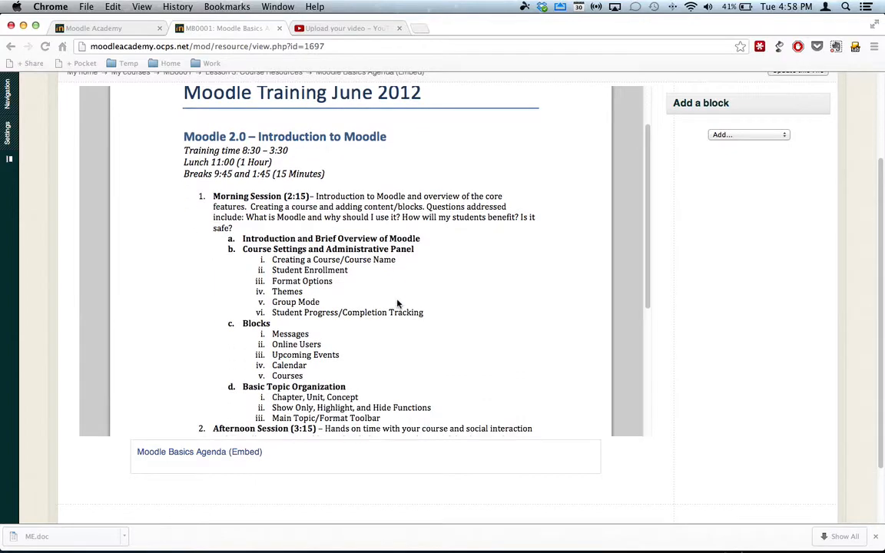
scroll(398, 301, up, 5)
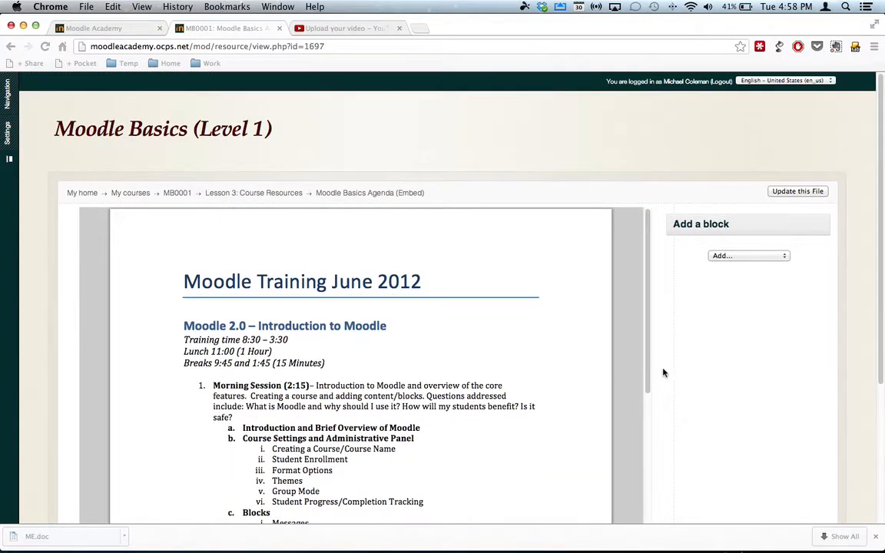
scroll(637, 369, down, 2)
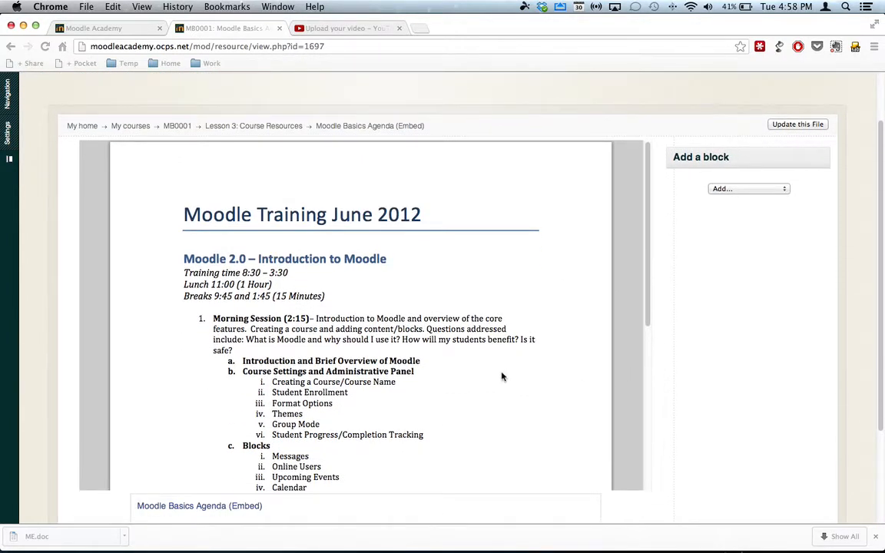
scroll(502, 376, down, 10)
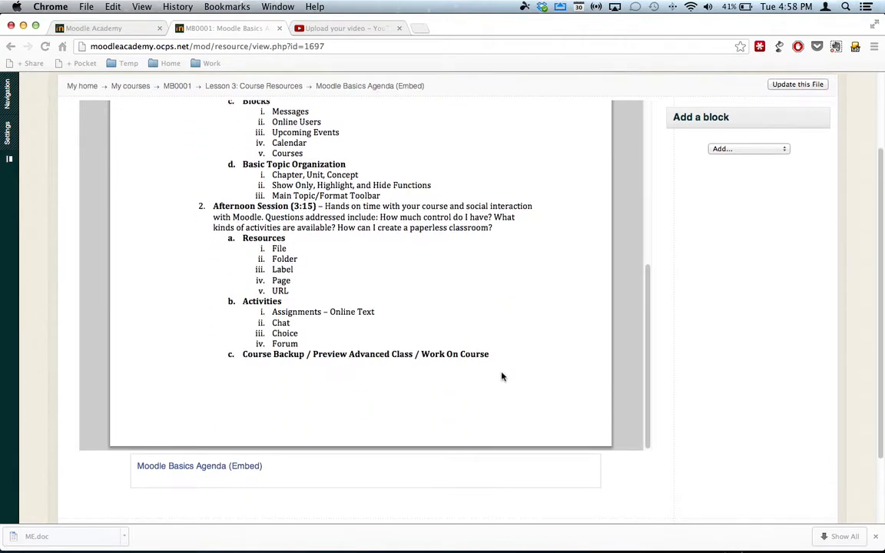
scroll(421, 290, up, 10)
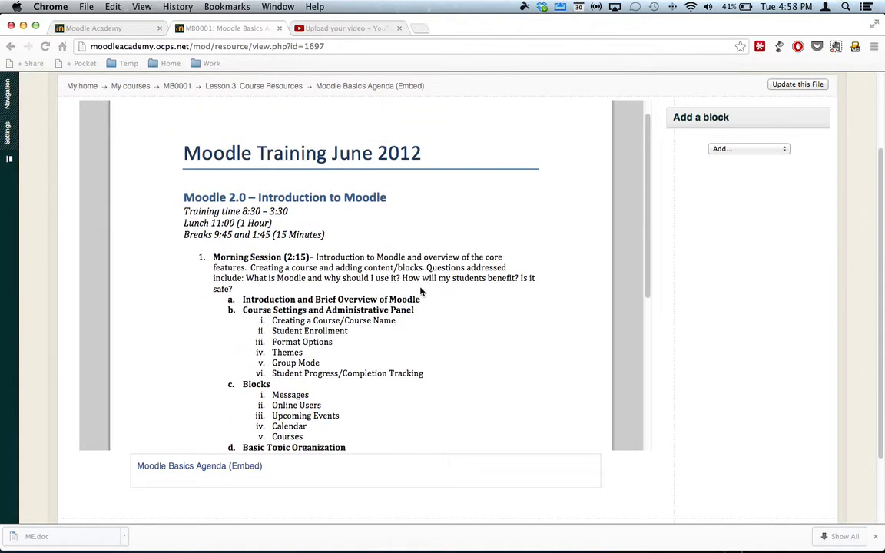
scroll(420, 290, up, 3)
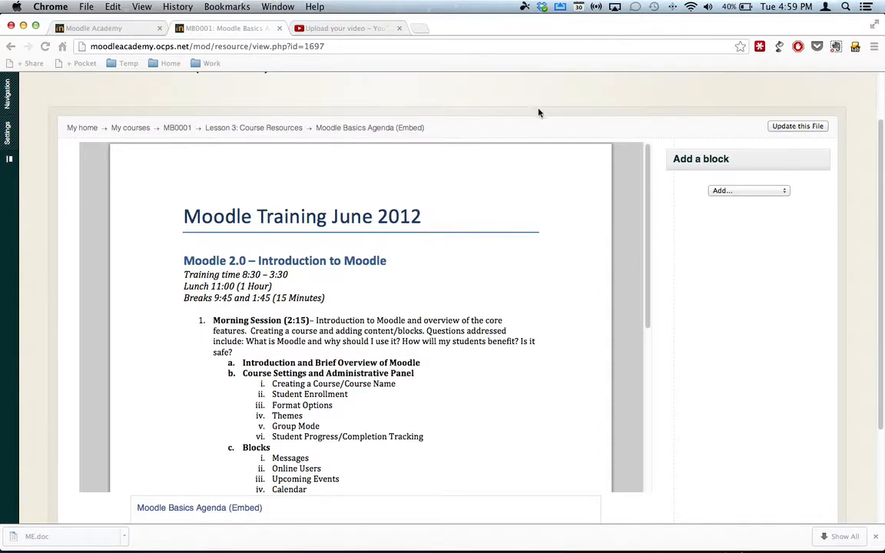
Step: Return to the MB0001 course page and look through the lessons down to Lesson 3's Sample Material
click(177, 128)
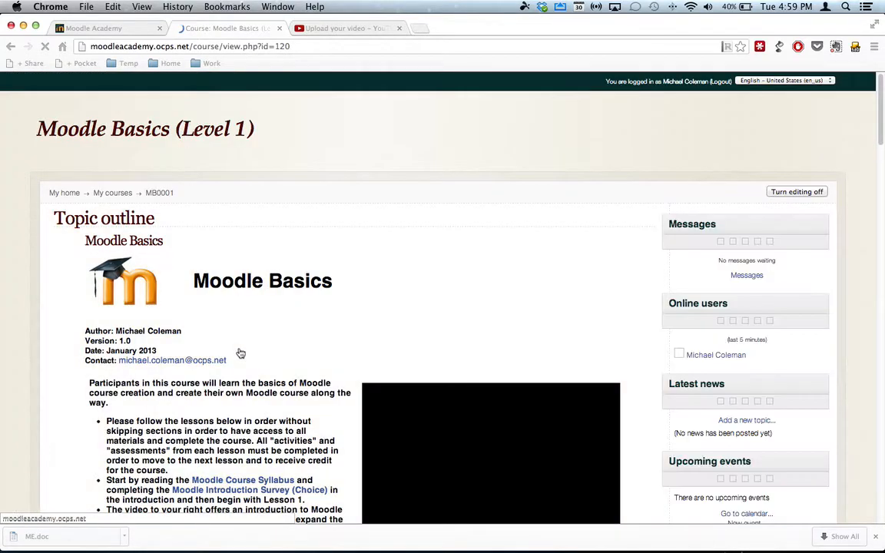
scroll(238, 349, down, 4)
scroll(239, 350, down, 5)
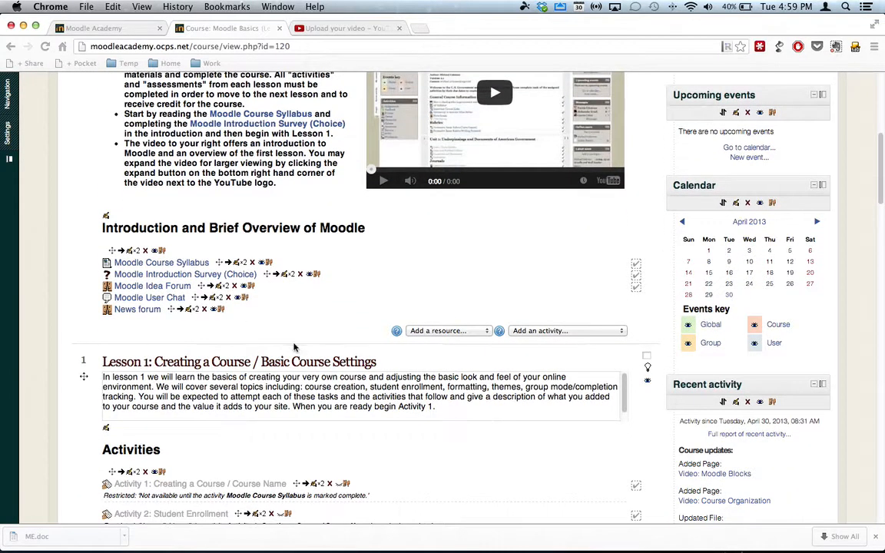
scroll(294, 347, down, 9)
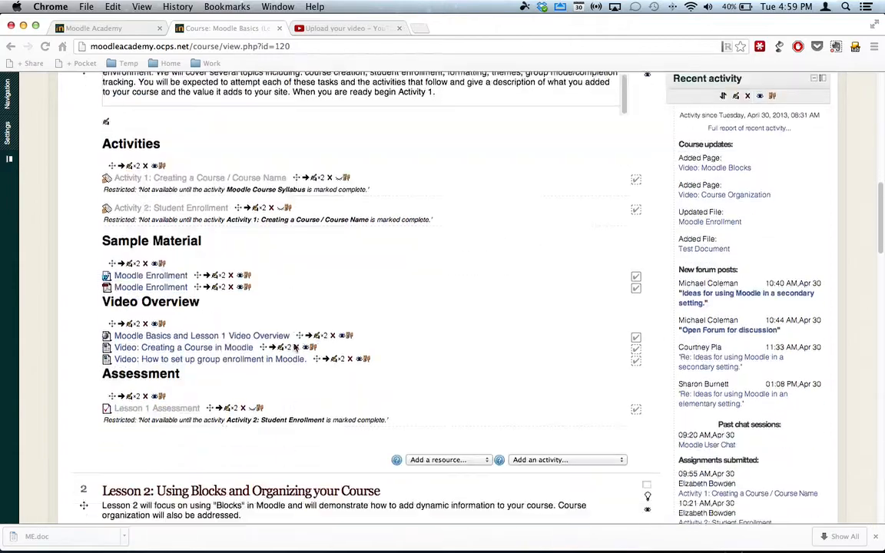
scroll(292, 345, down, 8)
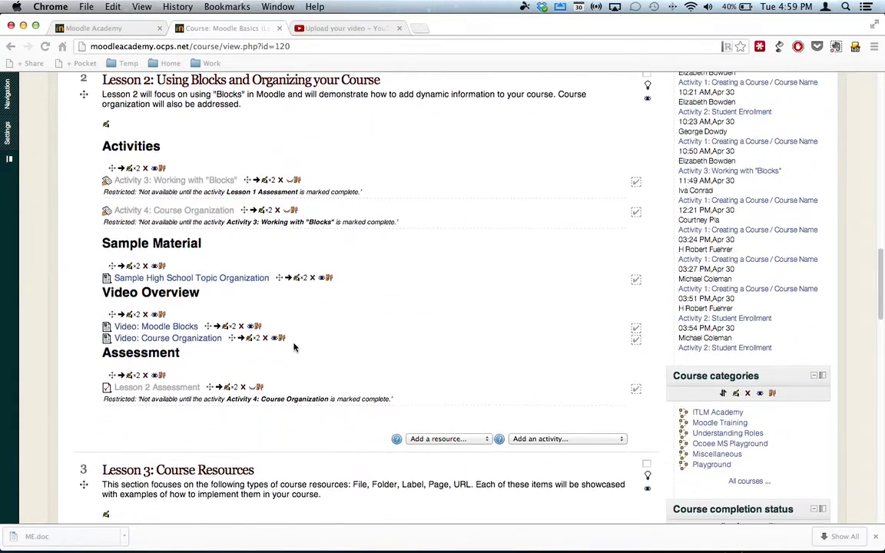
scroll(293, 347, down, 3)
scroll(293, 347, up, 2)
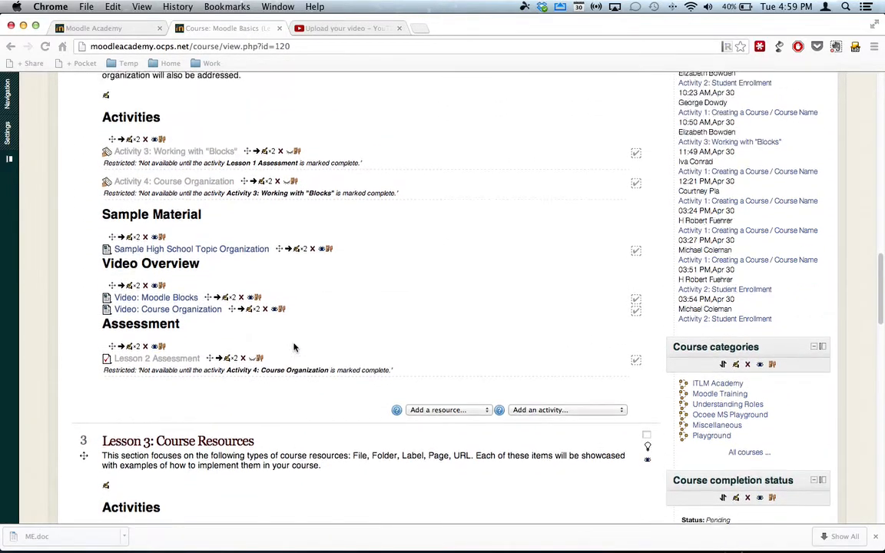
scroll(294, 347, up, 7)
scroll(293, 347, down, 10)
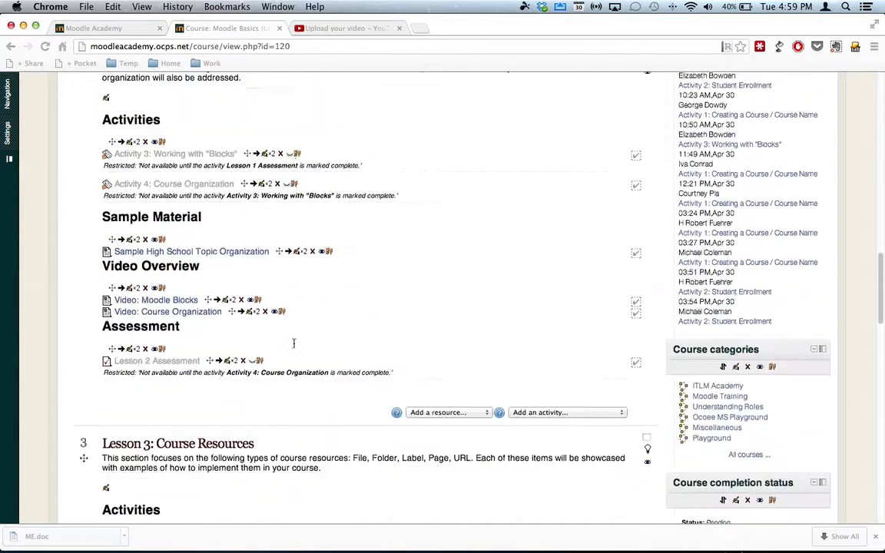
scroll(293, 347, down, 5)
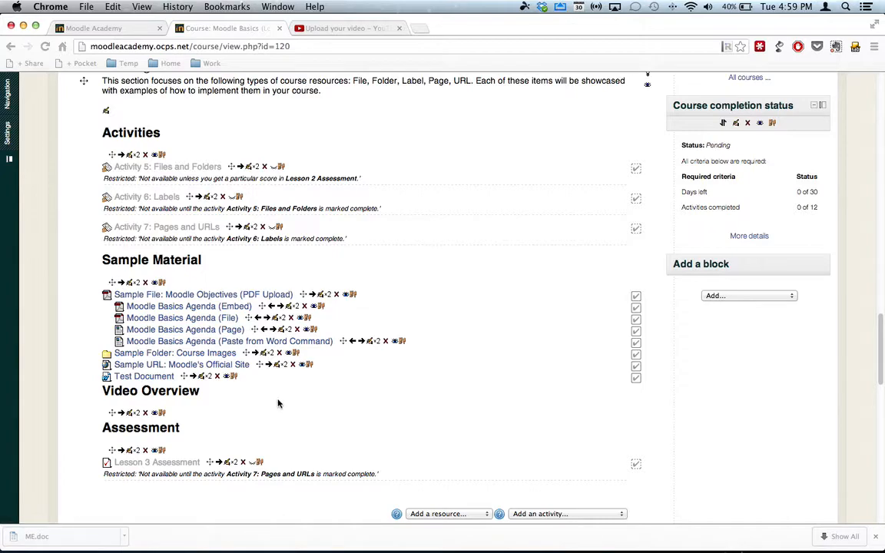
scroll(278, 395, down, 3)
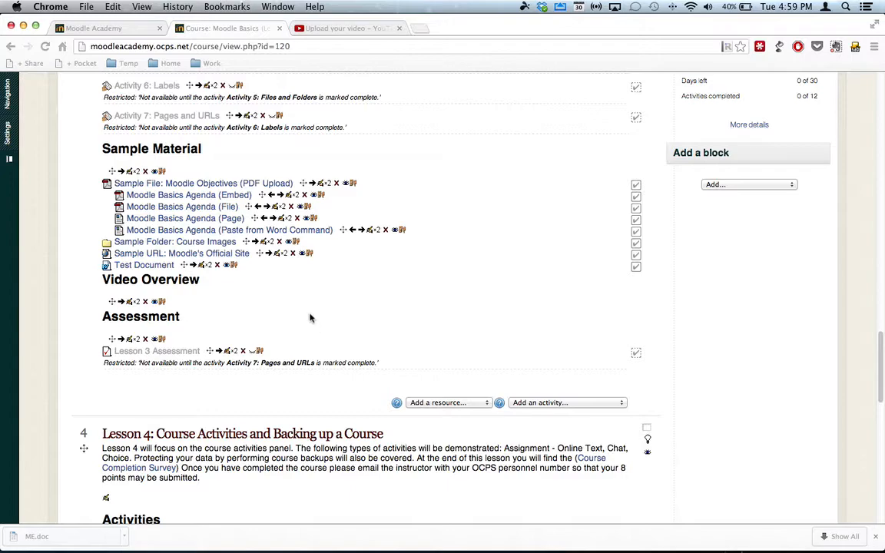
Step: Start adding a Page resource to Lesson 3 and go to its page content editor
click(444, 403)
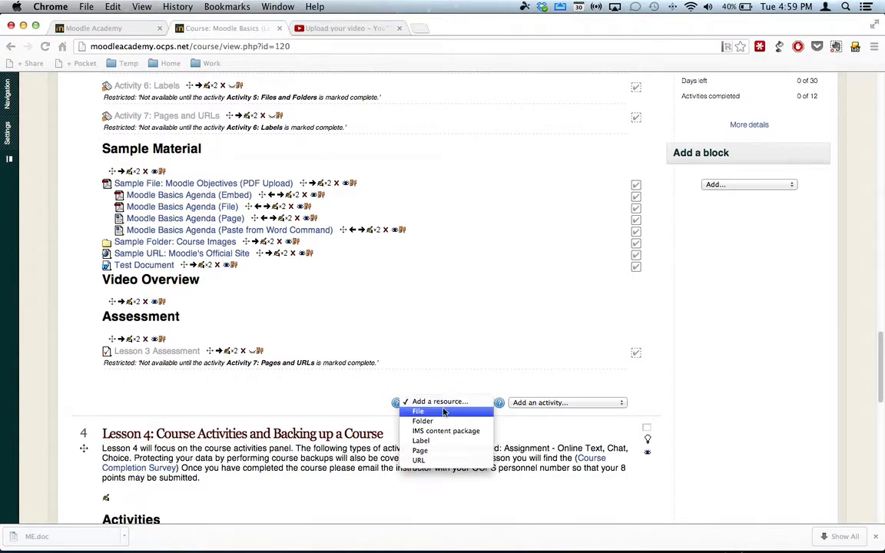
click(439, 451)
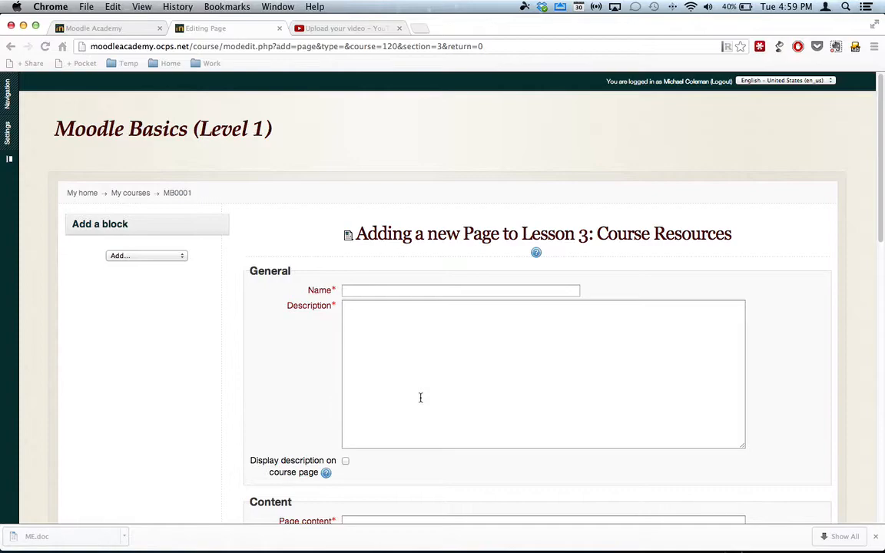
scroll(418, 397, down, 3)
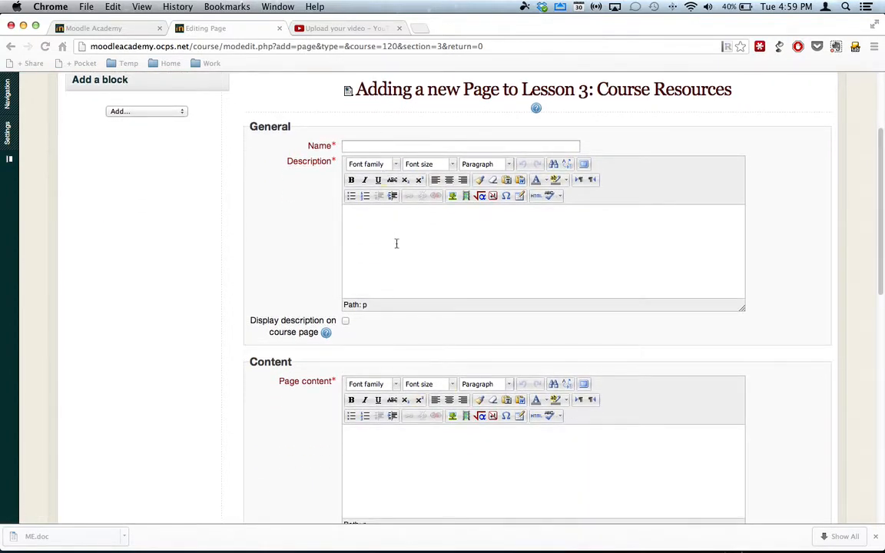
scroll(402, 278, down, 4)
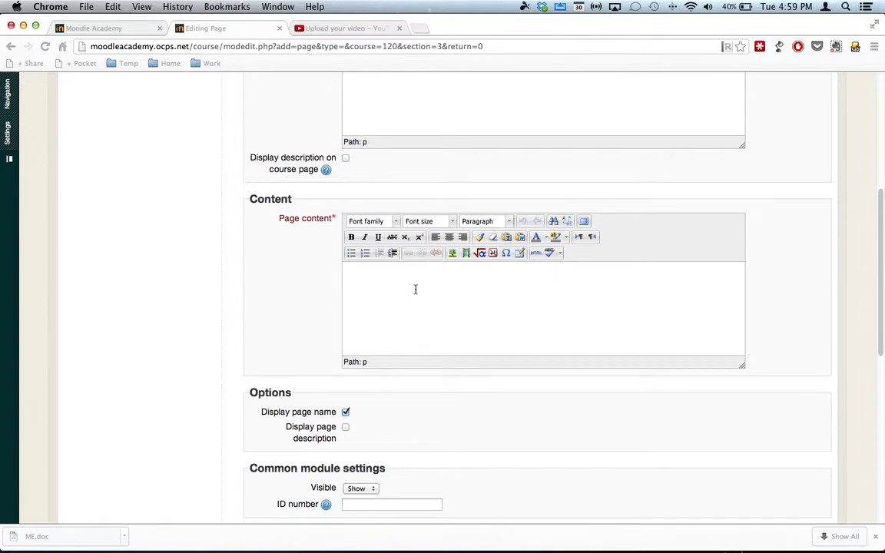
Step: Open ME.doc from the Desktop in Word and copy all the text below the Moodle Enrollment title
key(F11)
drag(848, 242, 859, 245)
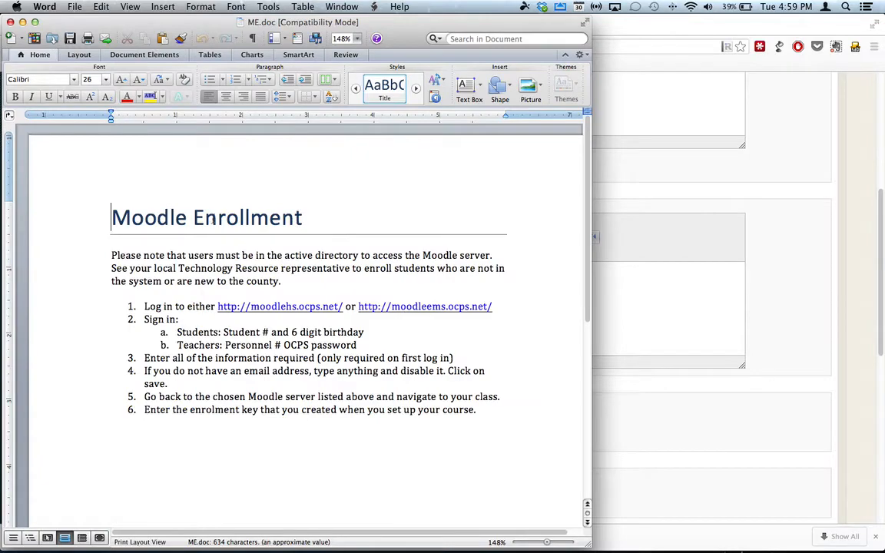
drag(114, 251, 490, 432)
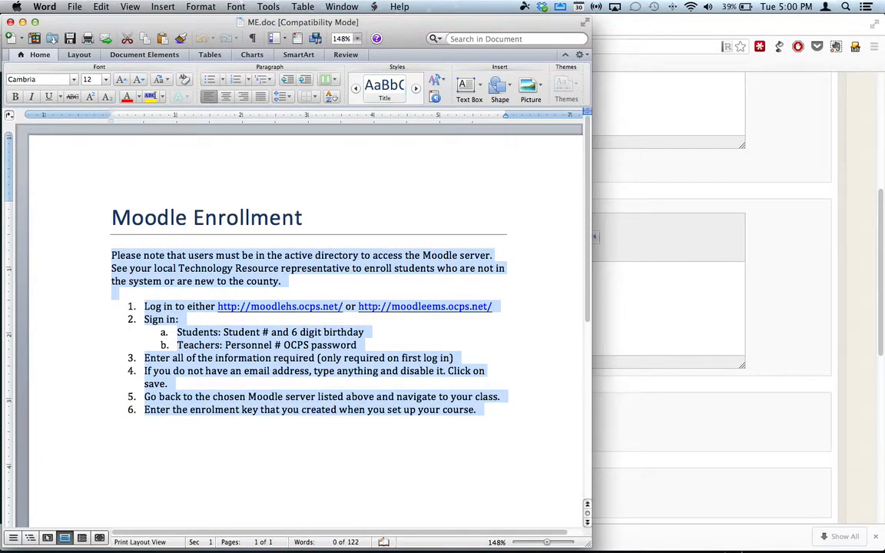
Step: Switch back to Chrome and paste the copied enrollment instructions into the new page's content
click(628, 268)
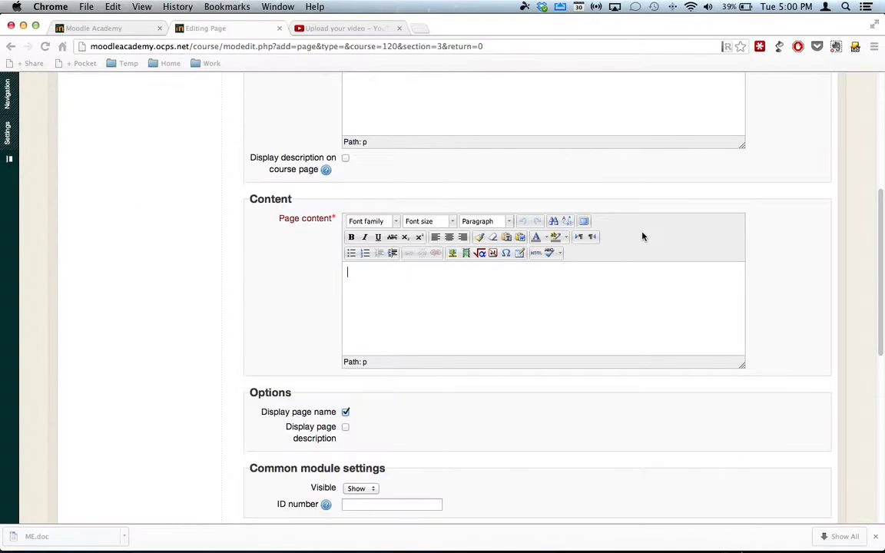
right_click(560, 285)
click(509, 289)
key(super+v)
Step: Look over the new page's form, leave it without saving and return to the lessons on the MB0001 course page
scroll(482, 294, up, 5)
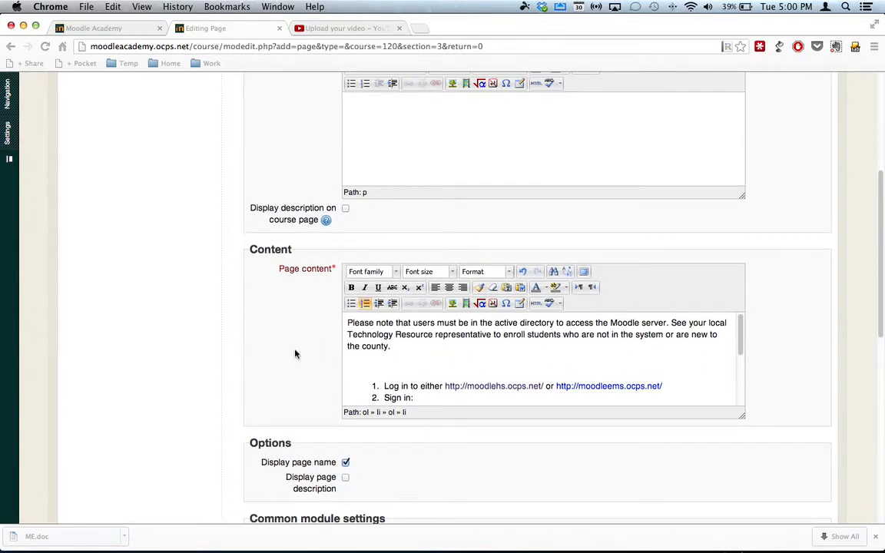
scroll(294, 354, down, 3)
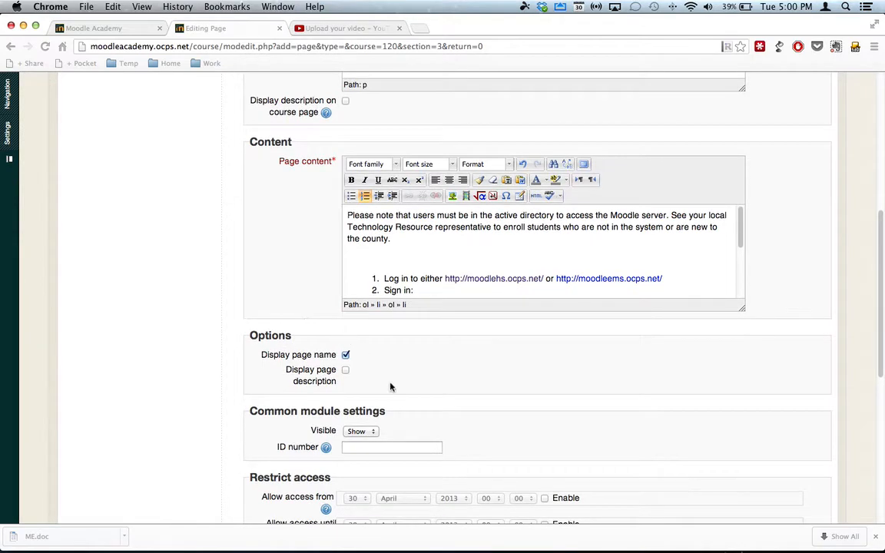
scroll(390, 392, up, 4)
scroll(389, 392, up, 7)
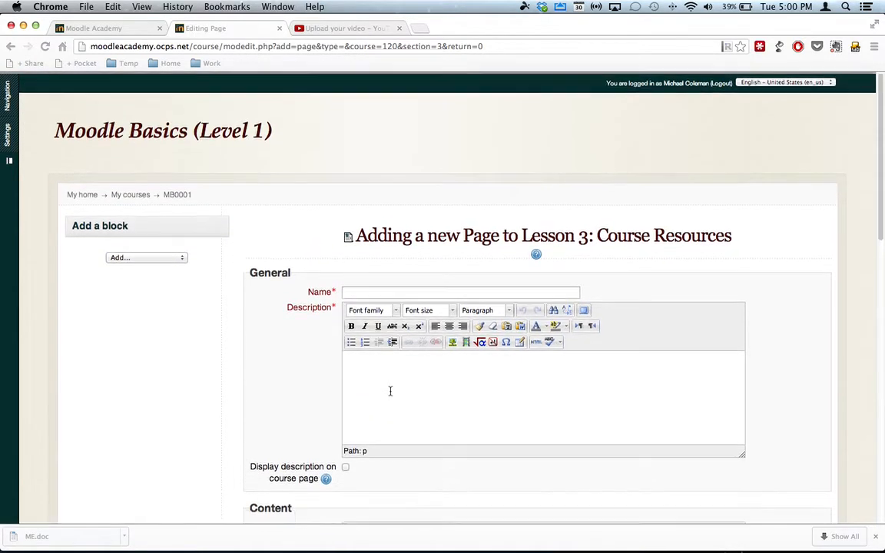
click(178, 193)
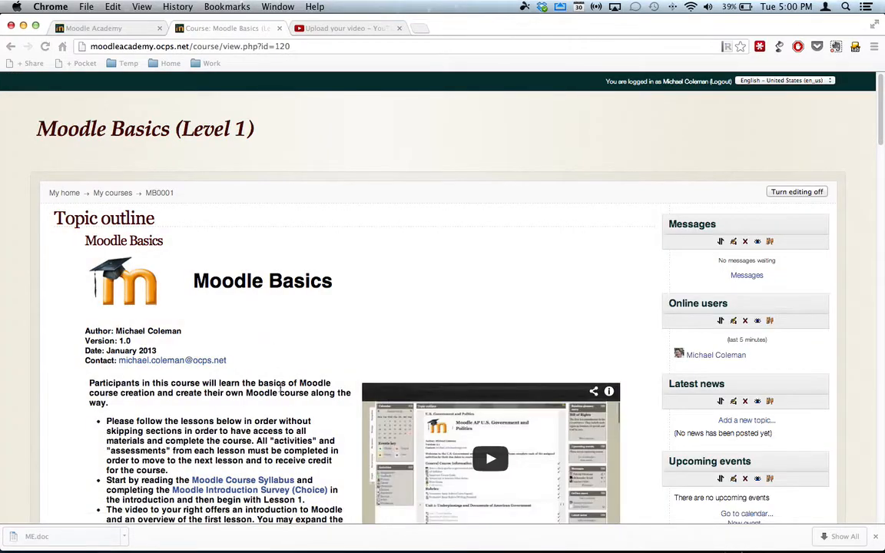
scroll(281, 391, down, 5)
scroll(280, 391, down, 10)
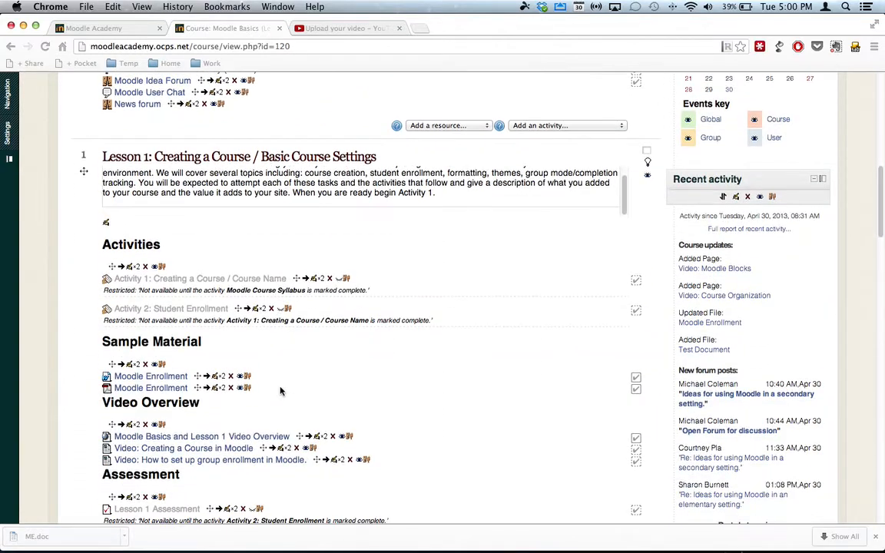
Step: Start adding a Folder resource to Lesson 3: Course Resources
scroll(280, 391, down, 10)
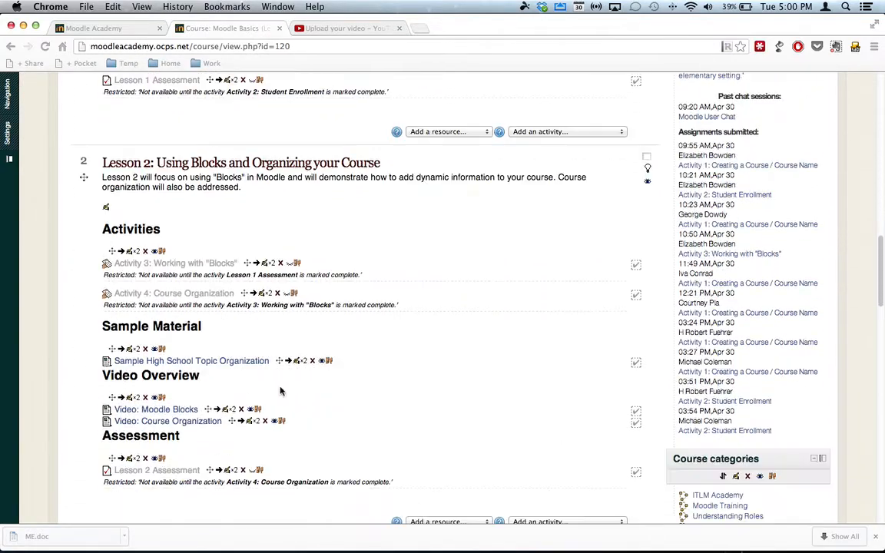
scroll(280, 391, down, 8)
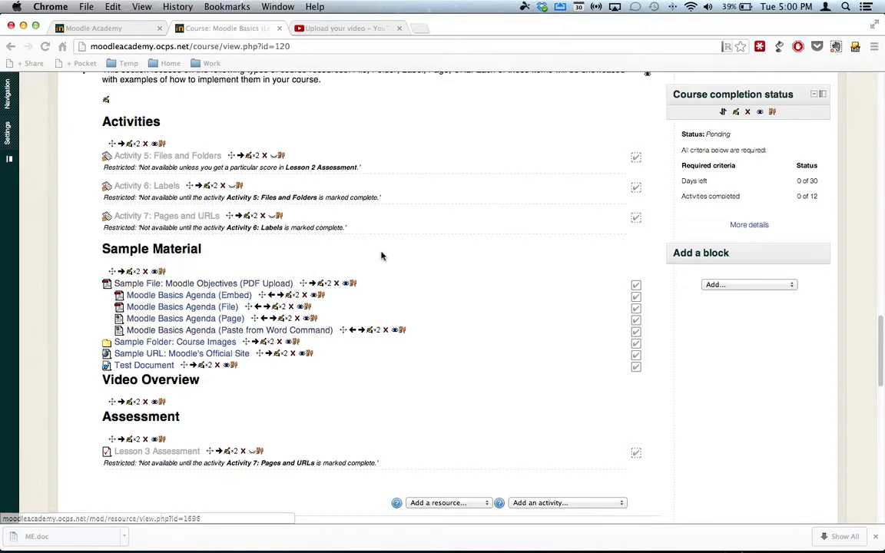
scroll(384, 257, down, 1)
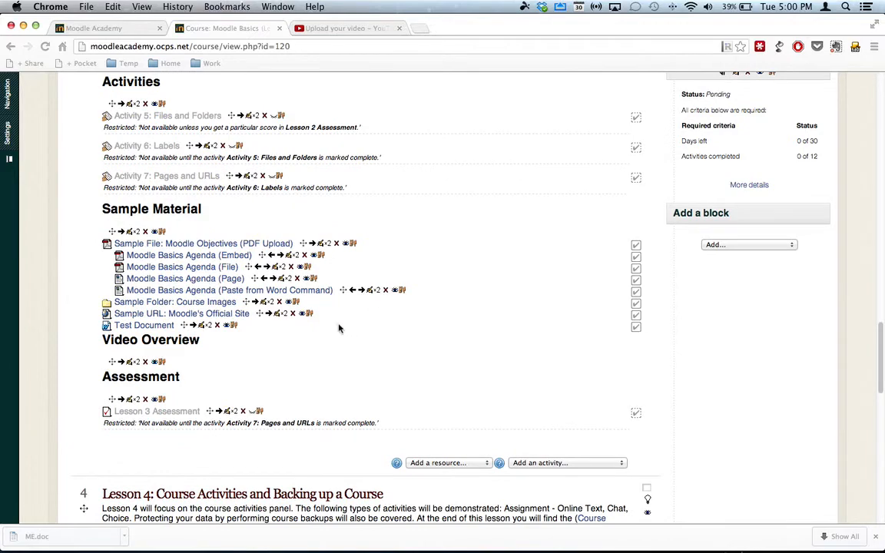
scroll(253, 350, down, 1)
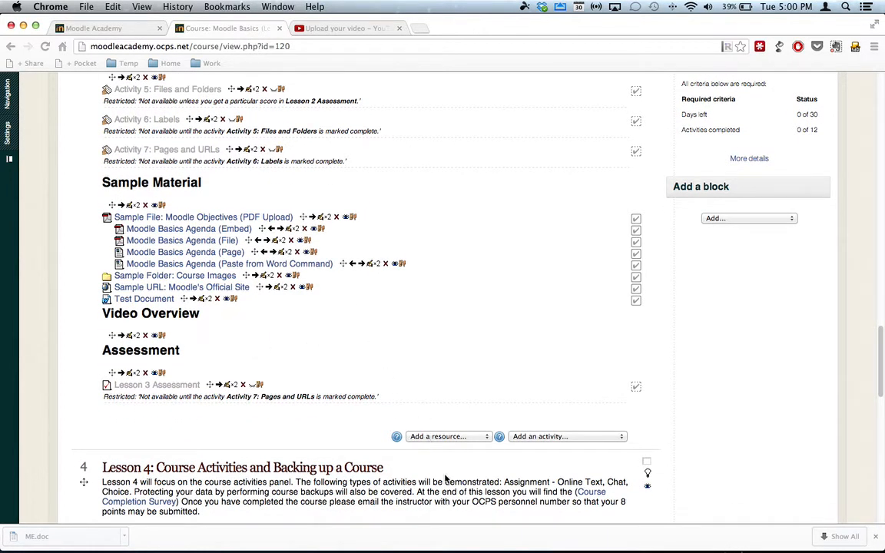
click(437, 436)
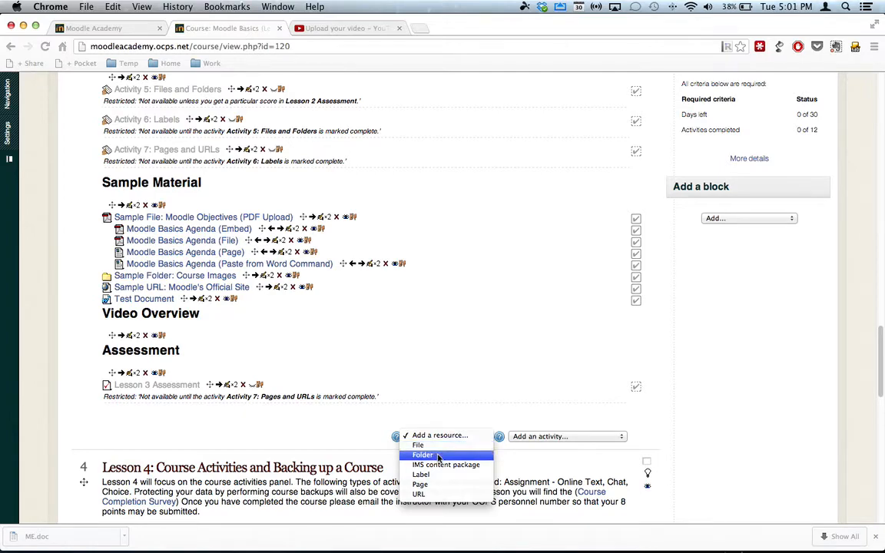
click(439, 455)
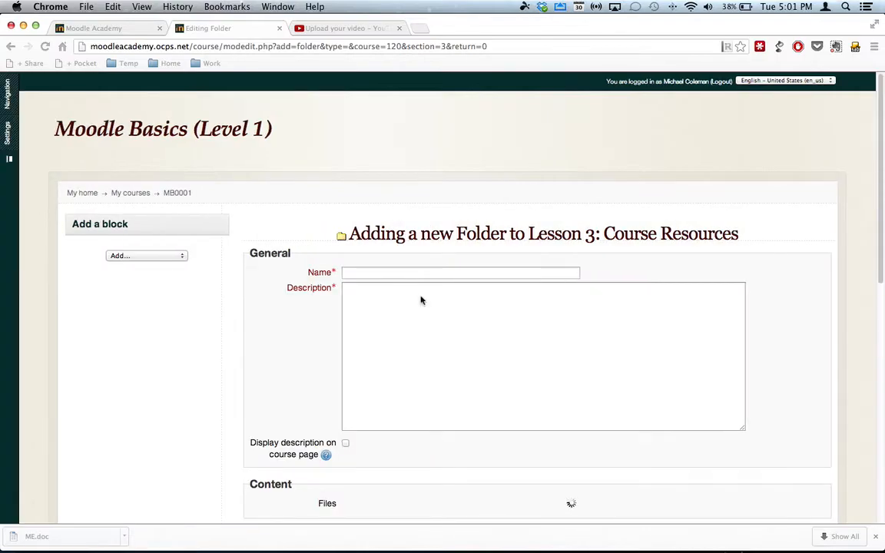
Step: Name the new folder "Unit 2 Resources" and copy that name into its description
click(415, 277)
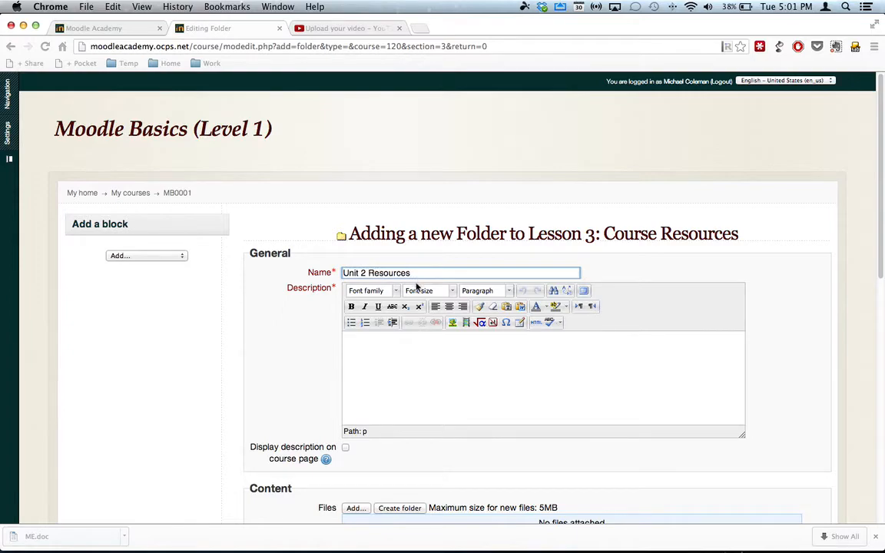
drag(425, 274, 338, 275)
key(super+c)
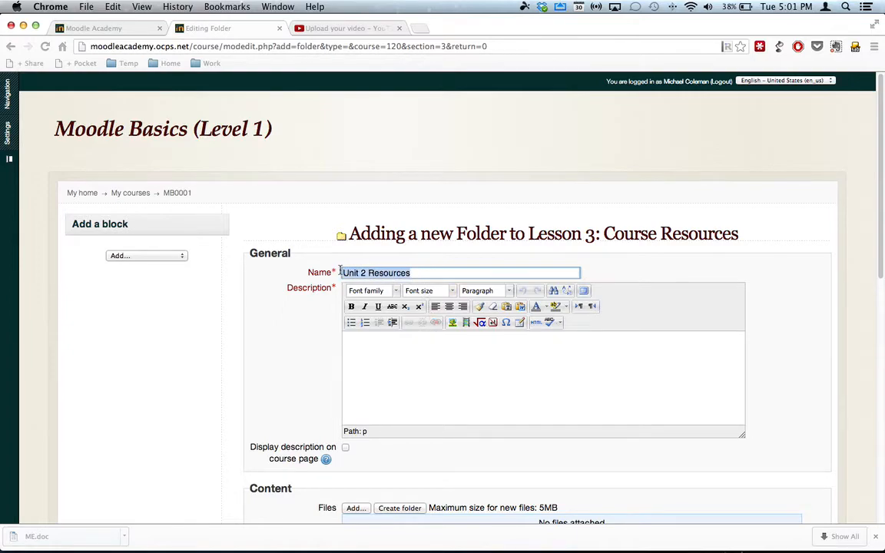
click(372, 339)
key(super+v)
Step: Upload Moodle Enrollment.doc from the Desktop to the folder's files, saving it as Me1
scroll(314, 400, down, 3)
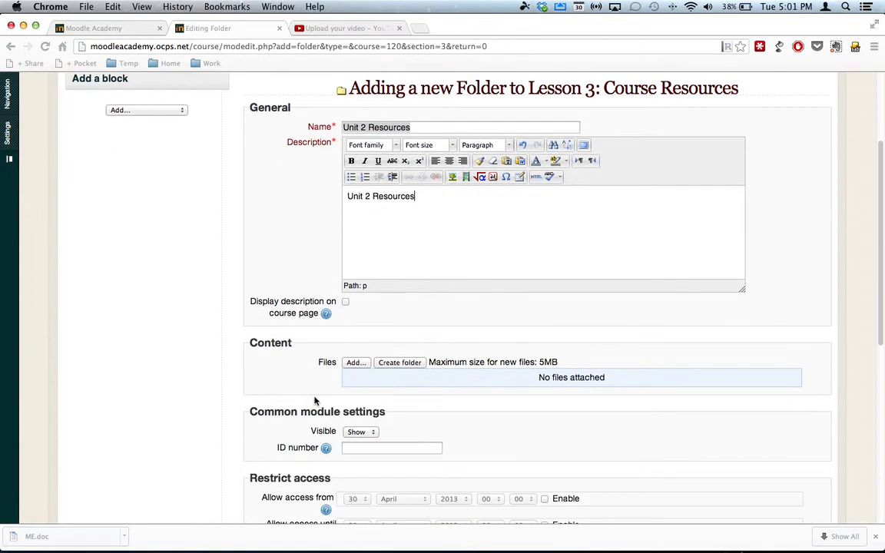
click(361, 366)
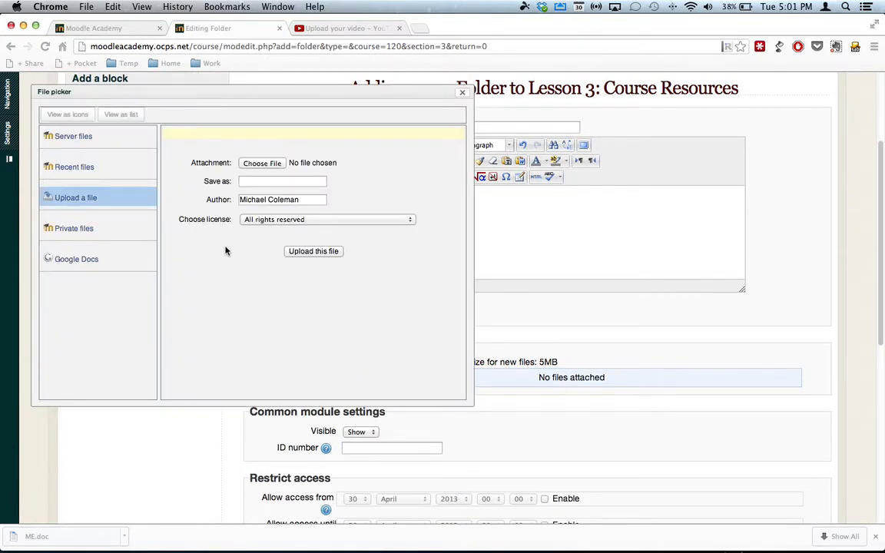
click(262, 164)
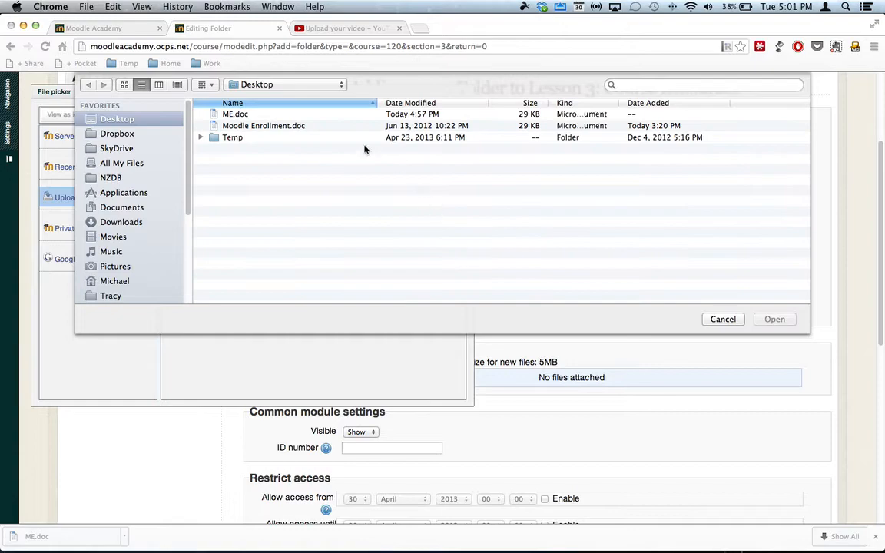
click(291, 127)
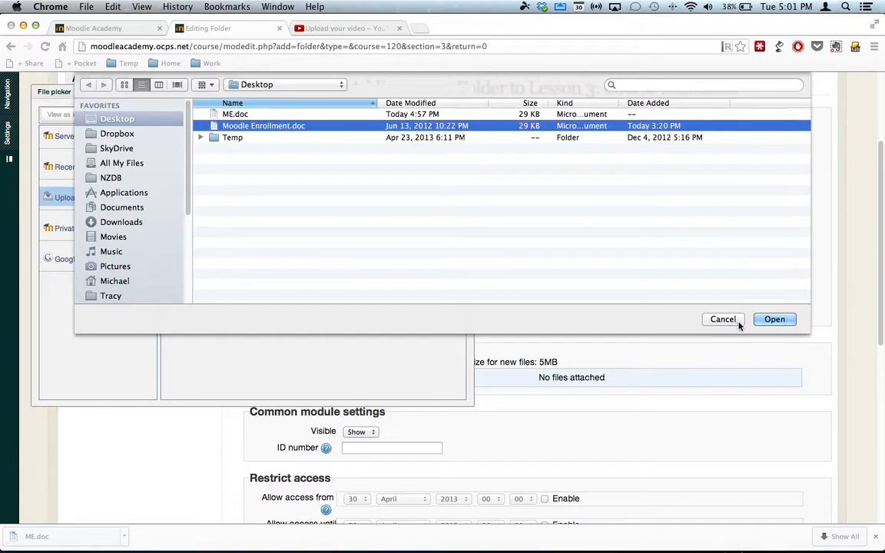
click(767, 322)
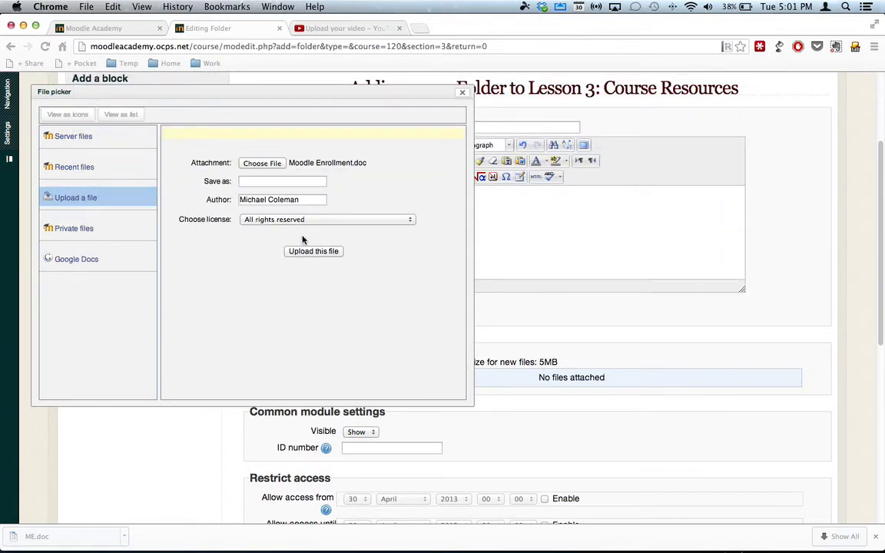
click(282, 183)
text(Me1)
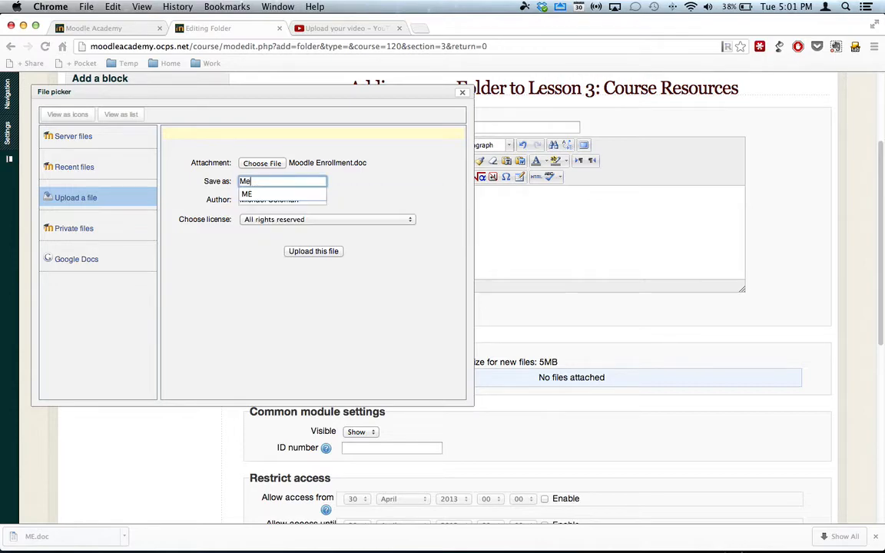
click(312, 252)
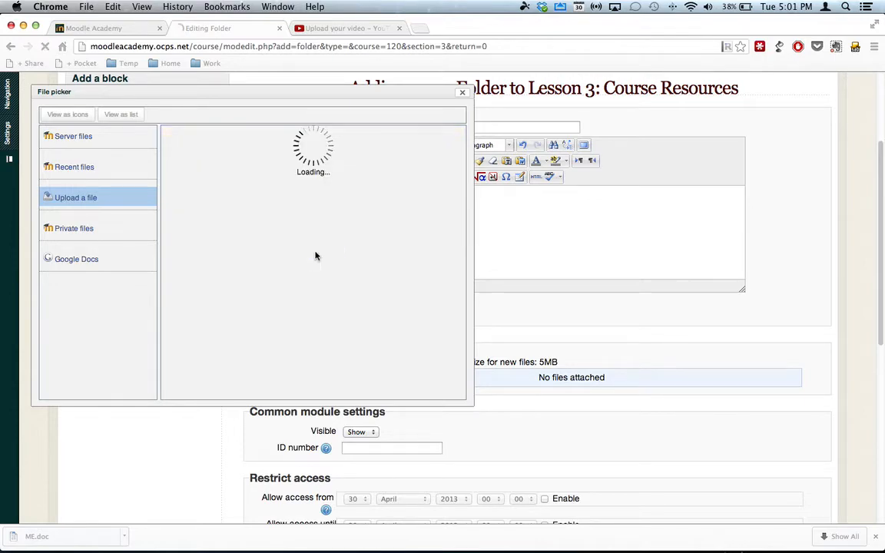
Step: Add Moodle Enrollment.doc from the Desktop to the folder a second time, saving it as Me2
click(353, 374)
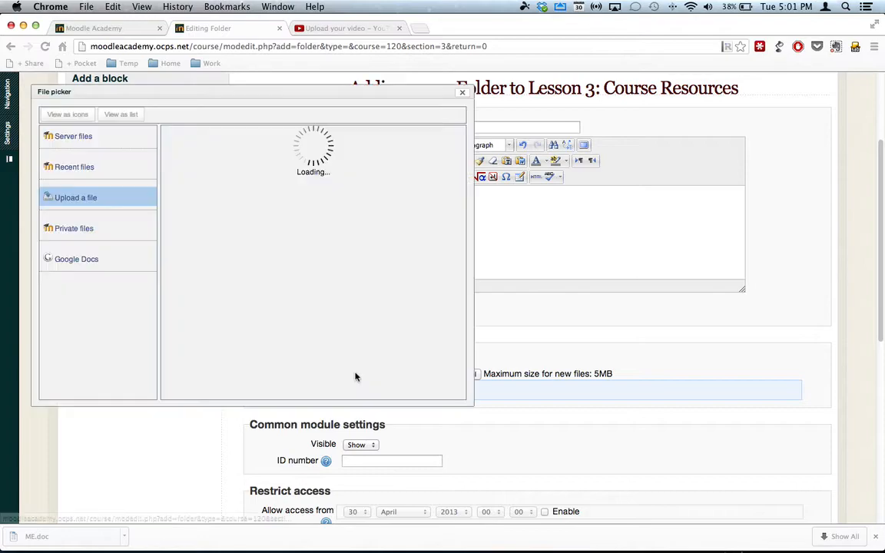
click(258, 165)
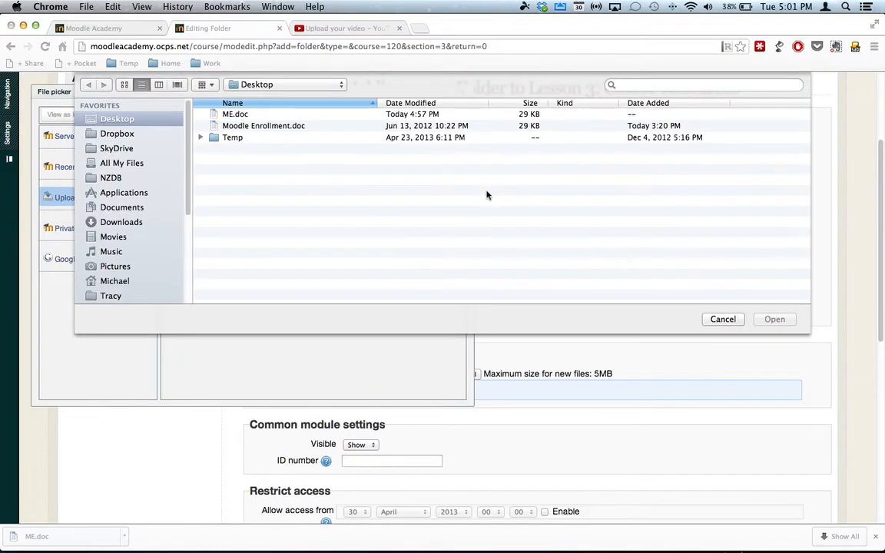
click(270, 127)
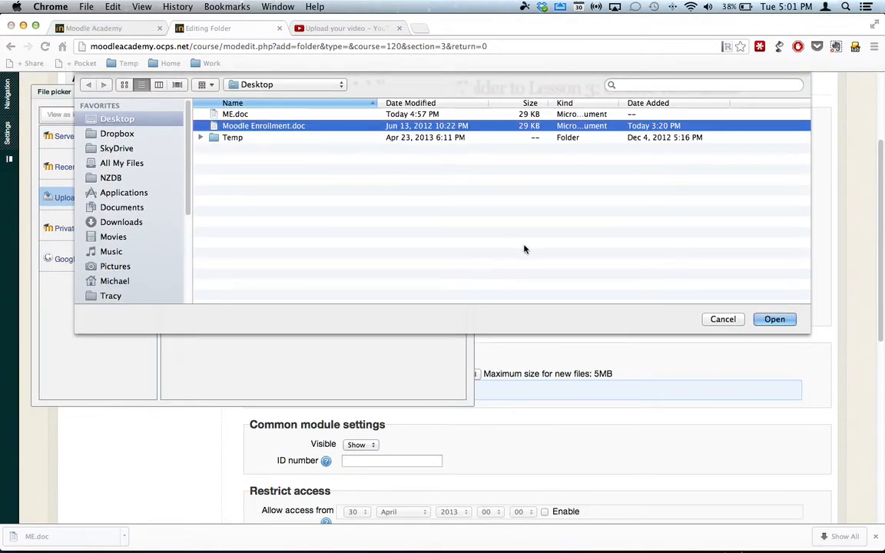
click(776, 319)
click(307, 181)
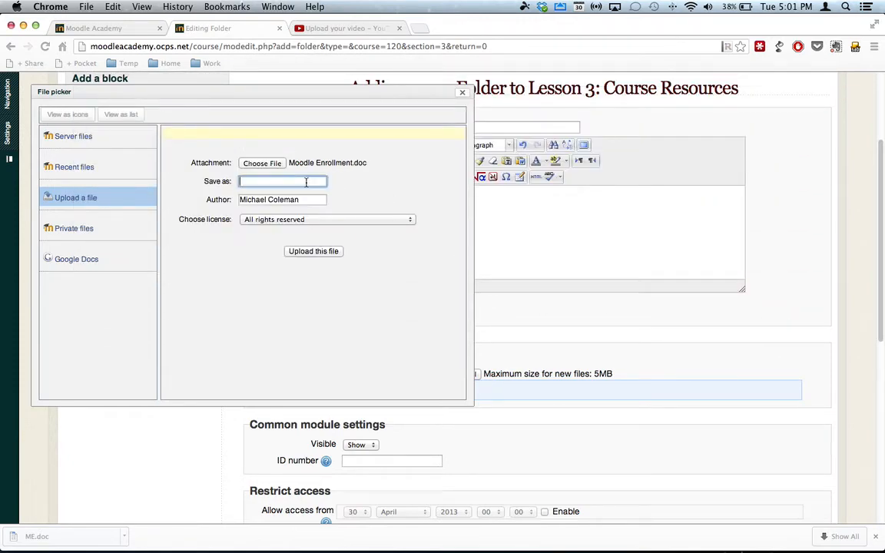
text(Me2)
click(332, 251)
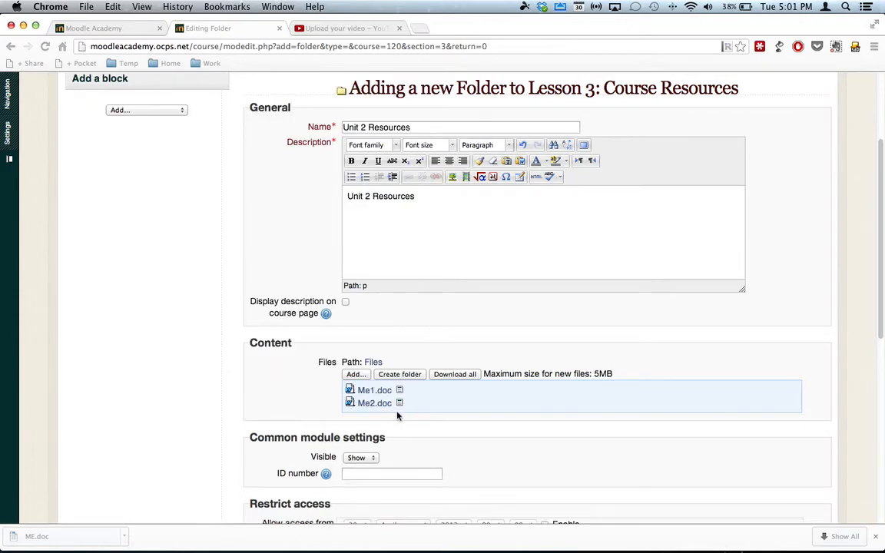
Step: Save the new folder with its default access and completion settings and return to the course
scroll(397, 416, down, 10)
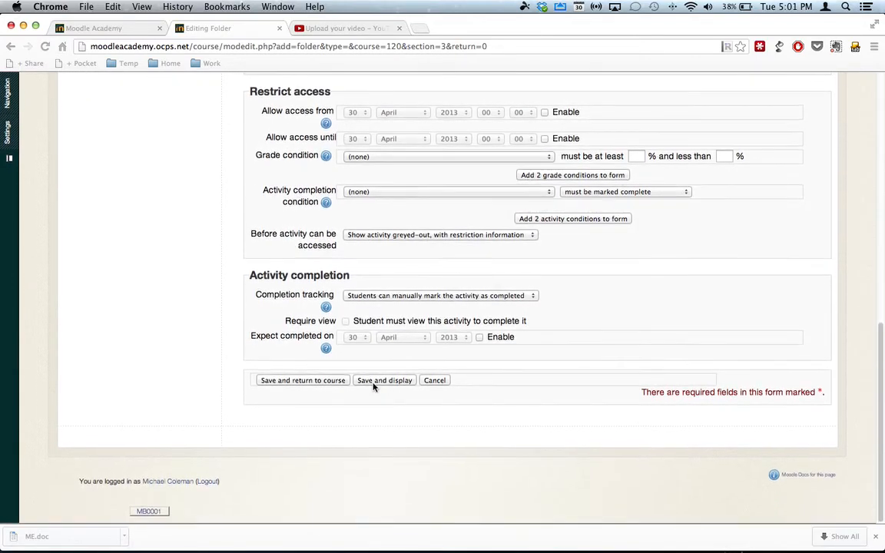
click(343, 382)
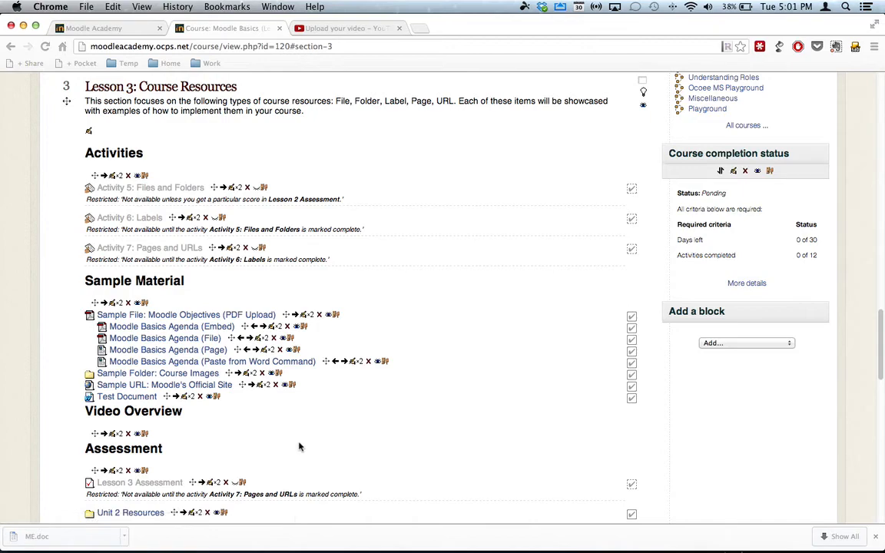
Step: Open the Unit 2 Resources folder at the end of Lesson 3 to view its files, and return to the MB0001 course page
scroll(285, 448, down, 3)
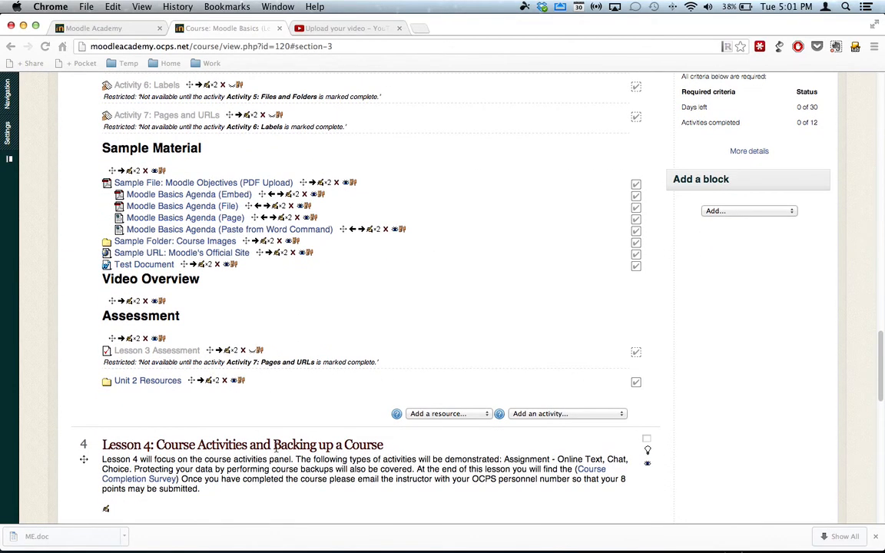
click(170, 384)
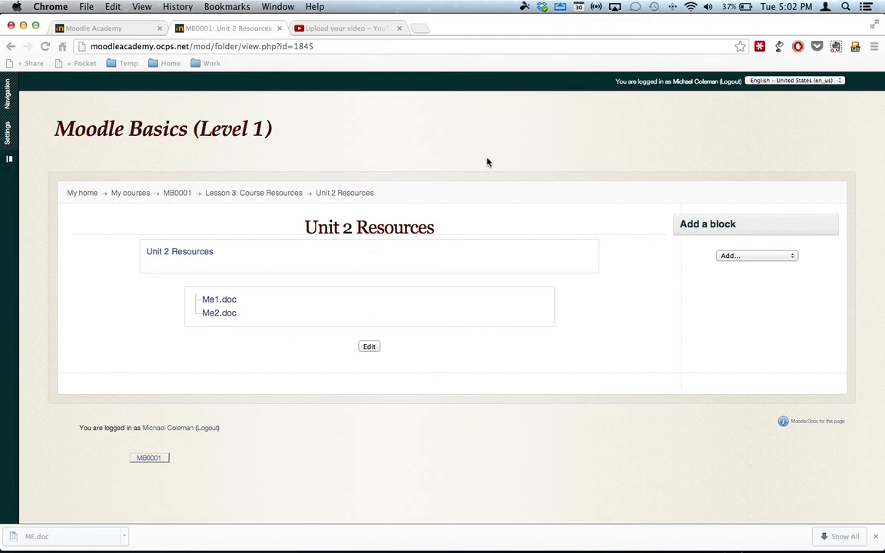
click(184, 192)
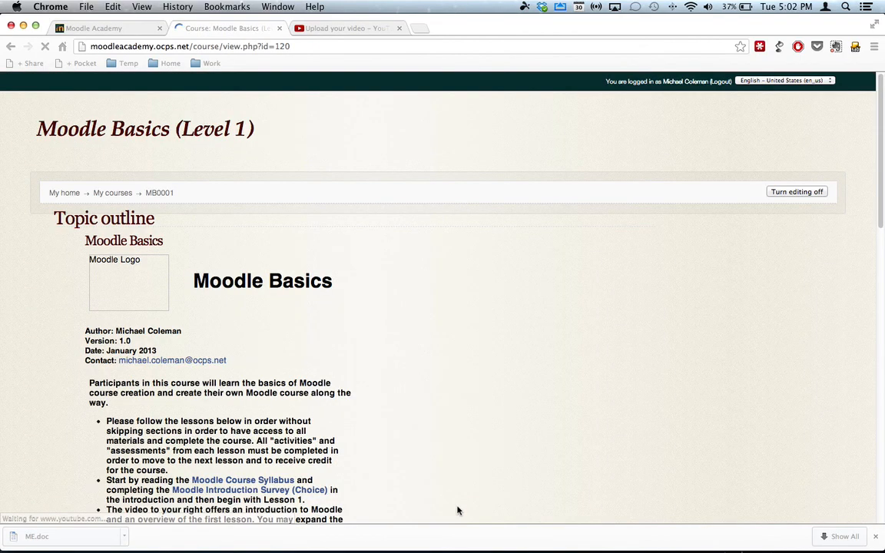